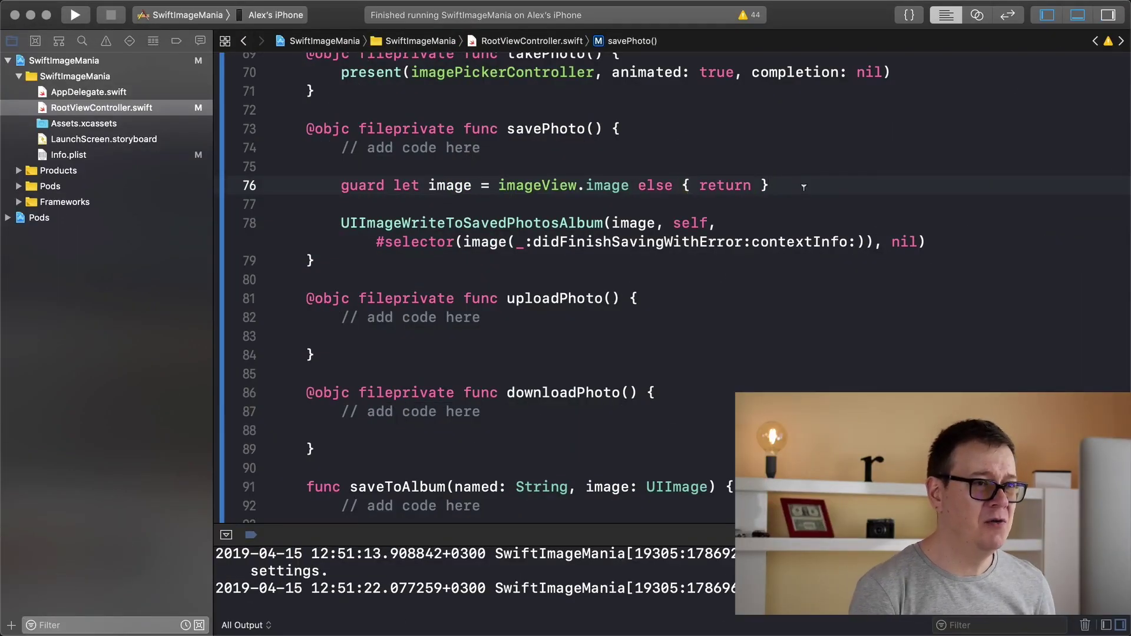
Step: Add activityIndicator.startAnimating() after savePhoto's guard line and run the app on the iPhone
key("Return")
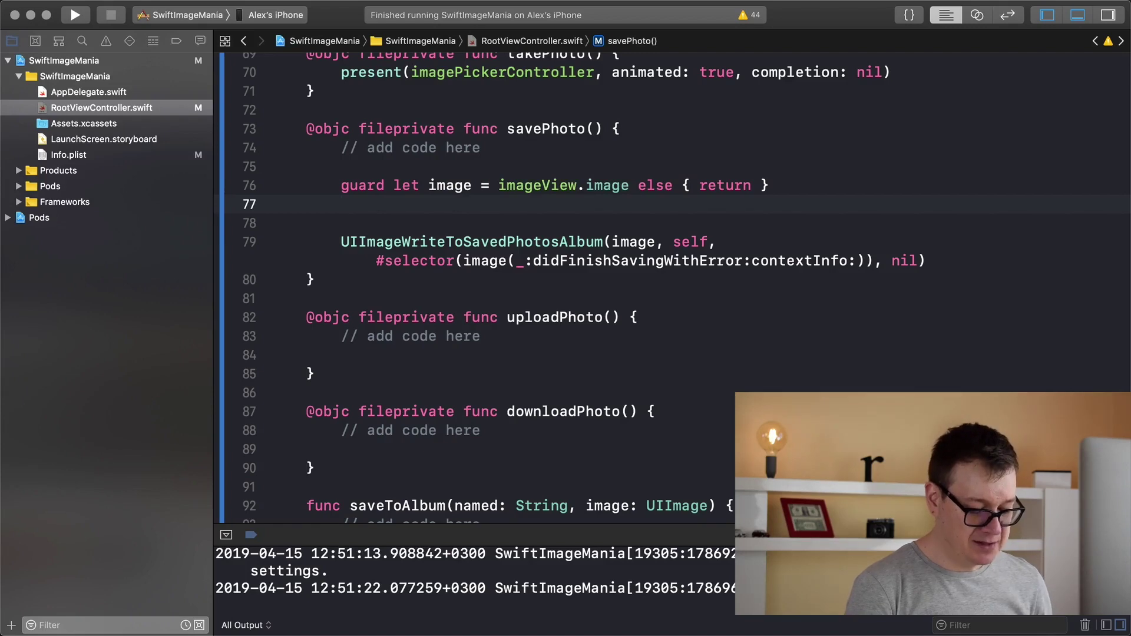
type("acti")
key("Return")
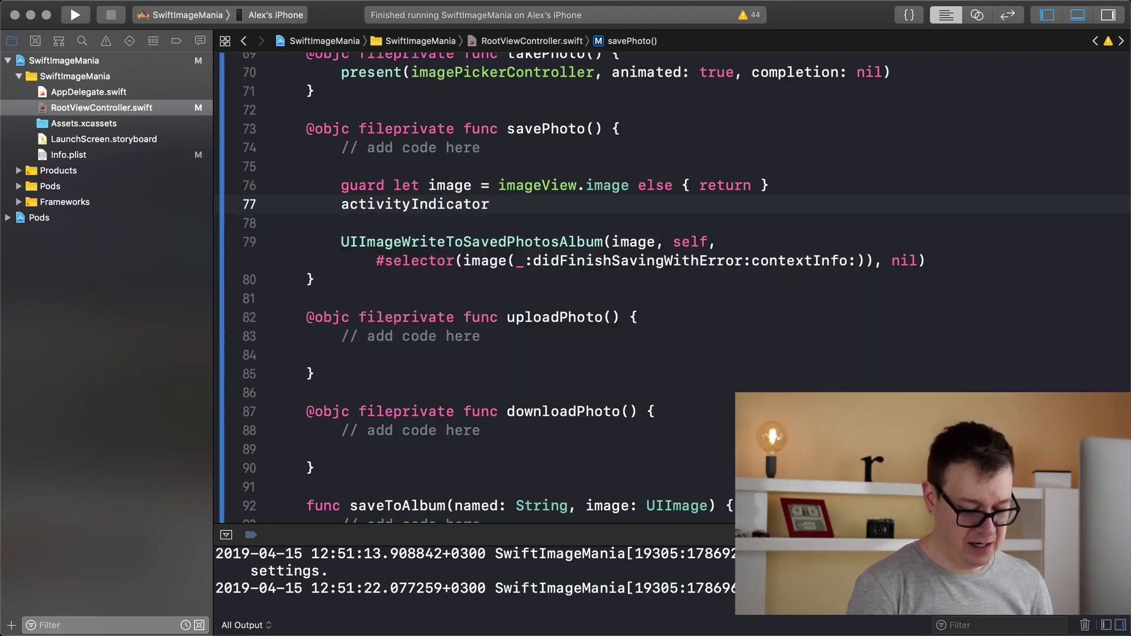
type(".st")
key("Return")
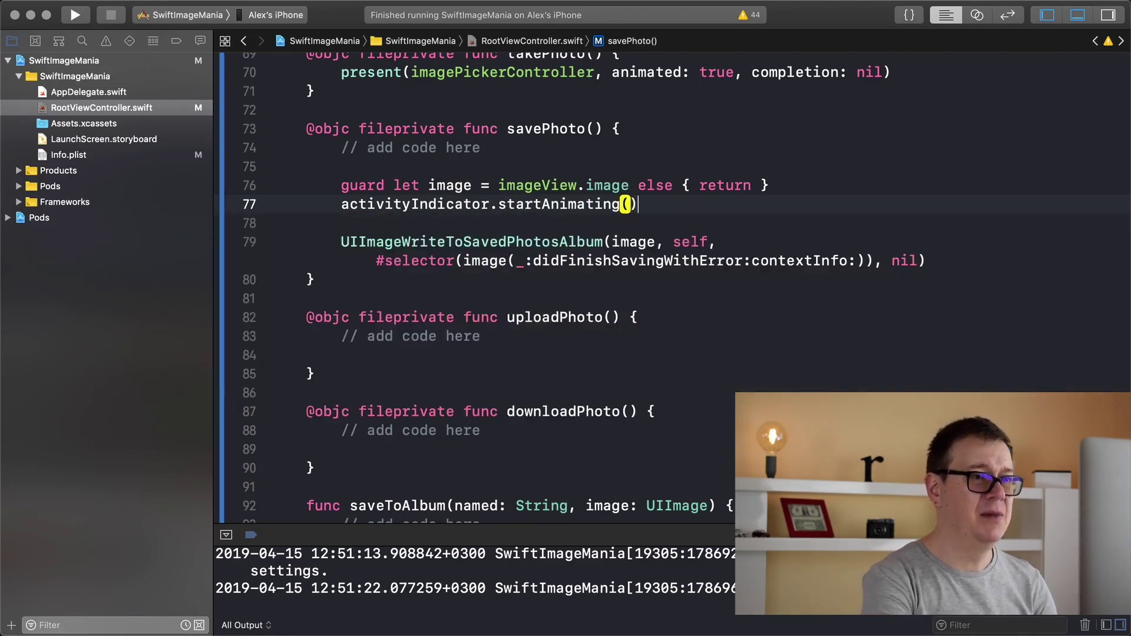
left_click(76, 17)
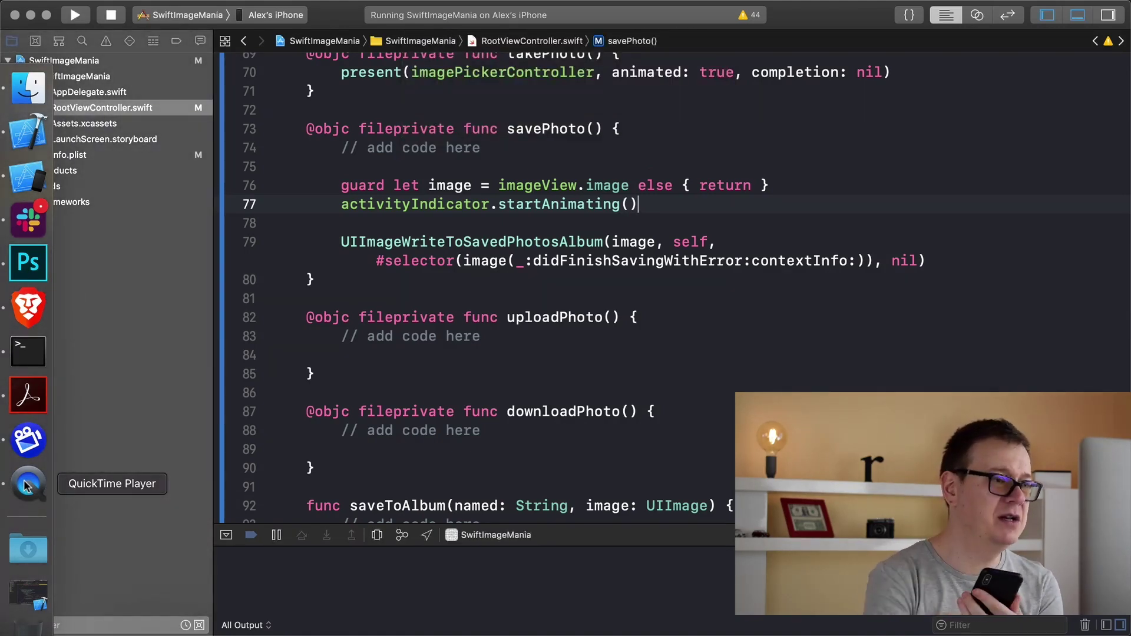
Step: Bring the mirrored iPhone screen forward to check the running app
left_click(27, 486)
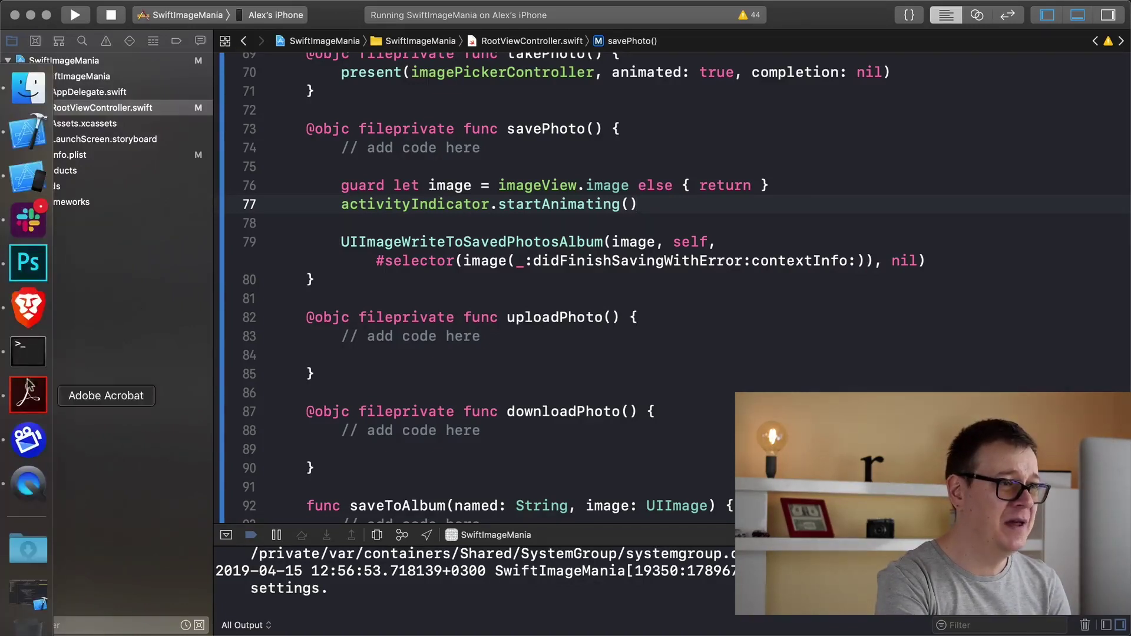
Step: Open the resources folder in Finder and preview CustomAlbum.swift and Error+.swift
left_click(30, 93)
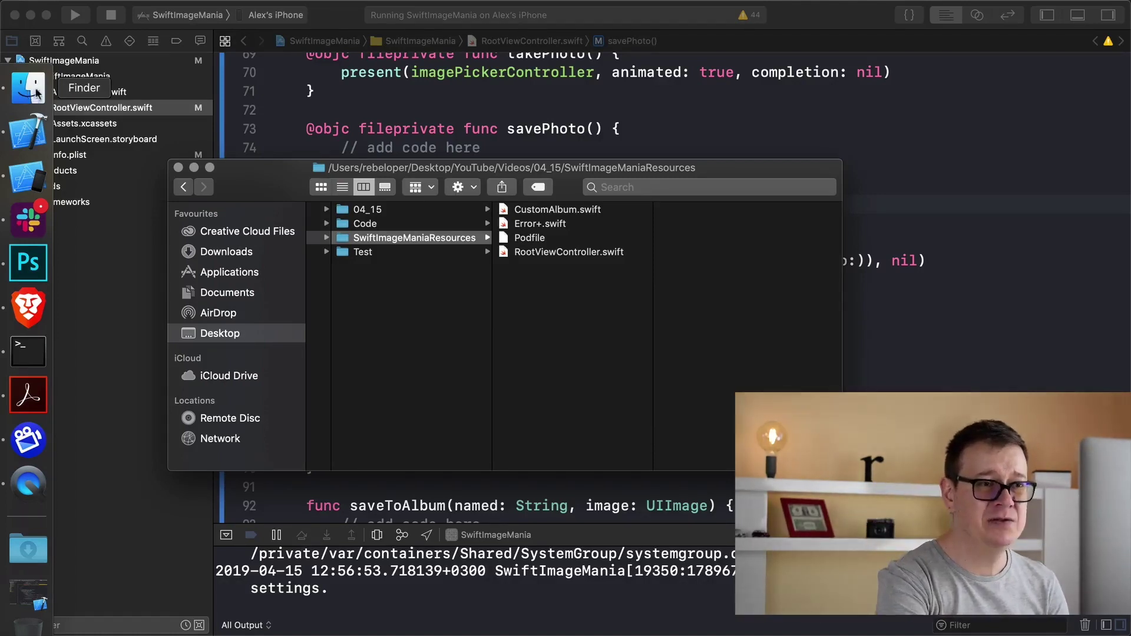
left_click(536, 214)
left_click(567, 225)
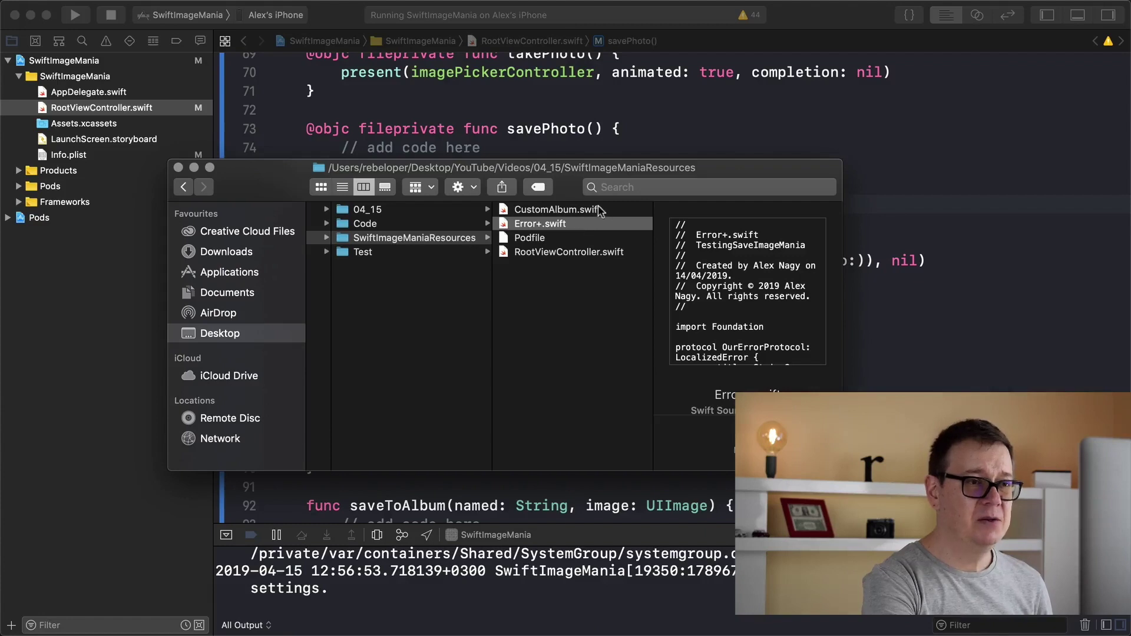
Step: Drag both Swift files into the Project Navigator, confirm, and open CustomAlbum.swift
left_click(597, 209, "shift")
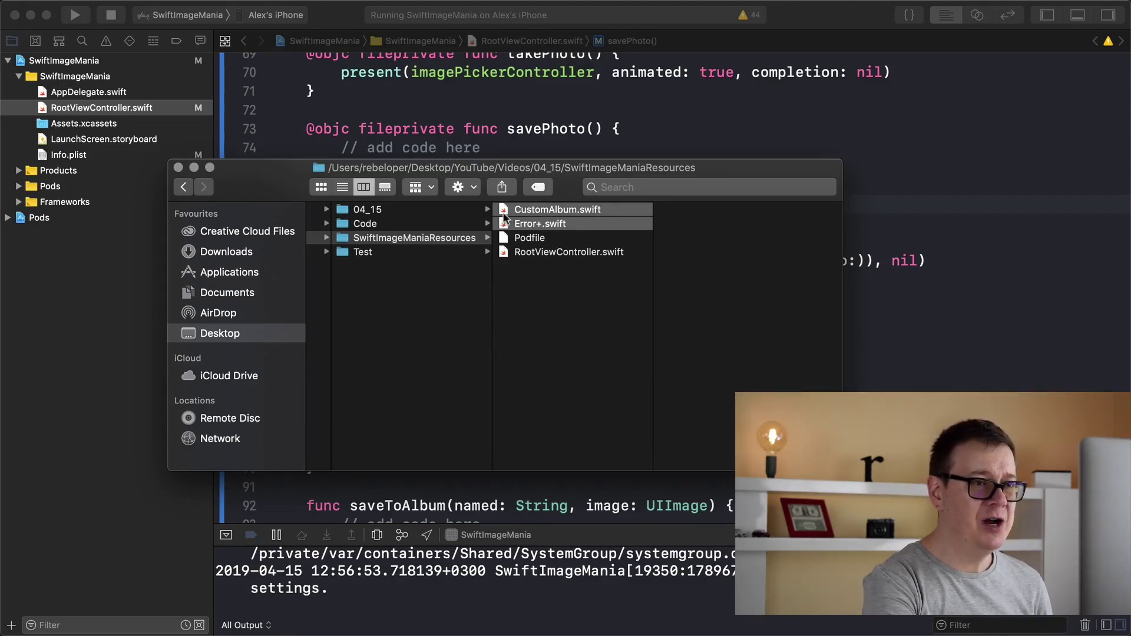
left_click_drag(506, 215, 104, 156)
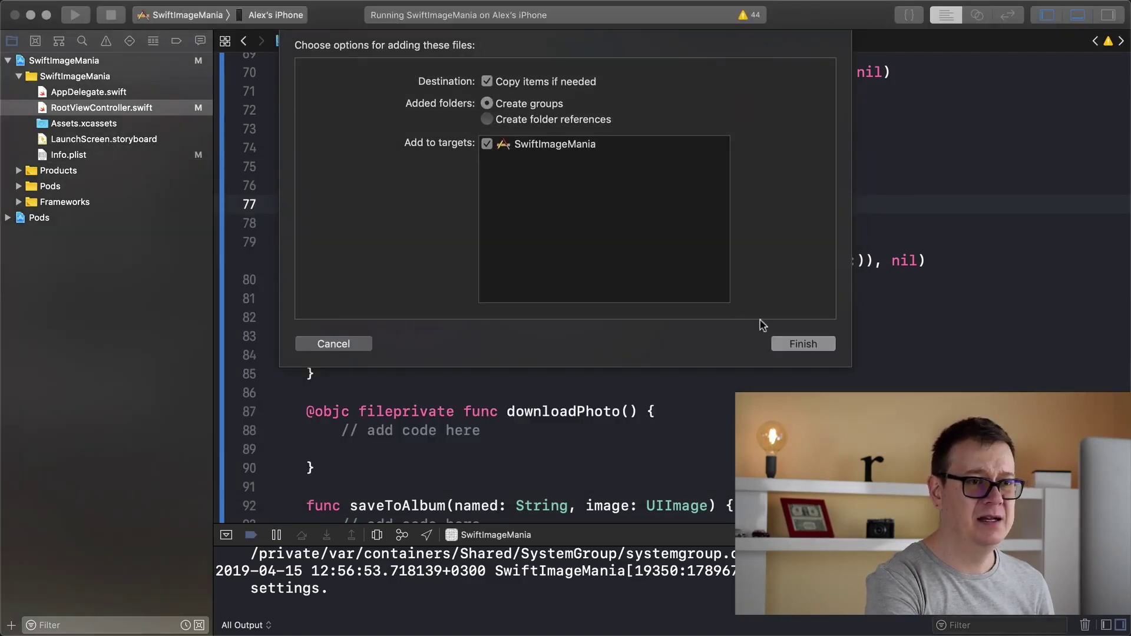
left_click(798, 343)
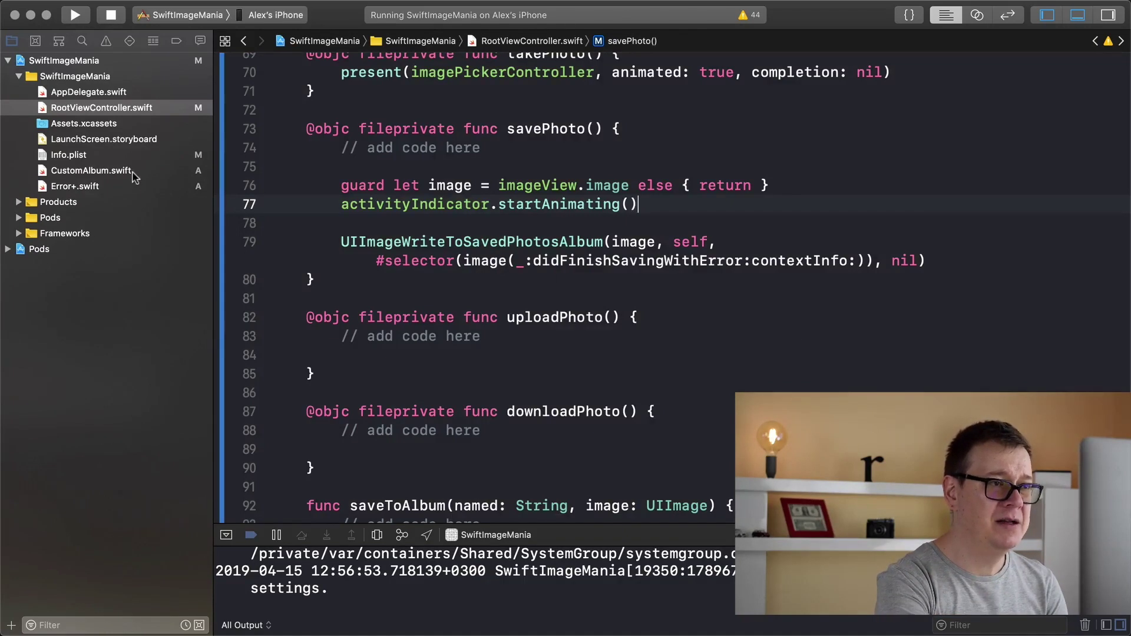
left_click(134, 173)
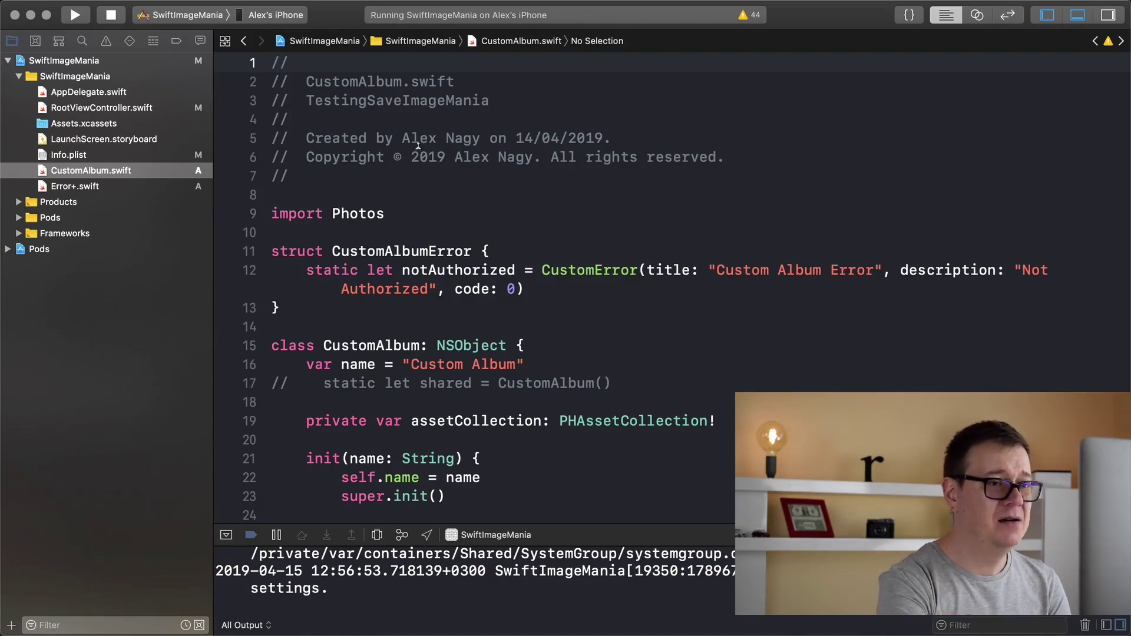
Step: Comment out the UIImageWriteToSavedPhotosAlbum call in RootViewController's savePhoto()
left_click(245, 41)
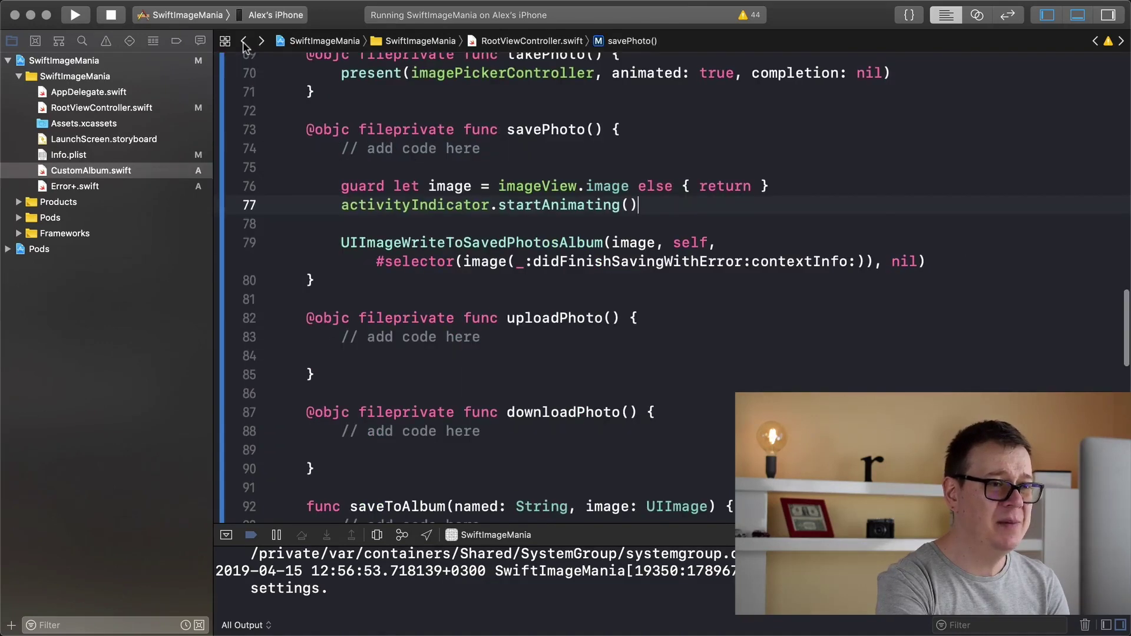
left_click(559, 243)
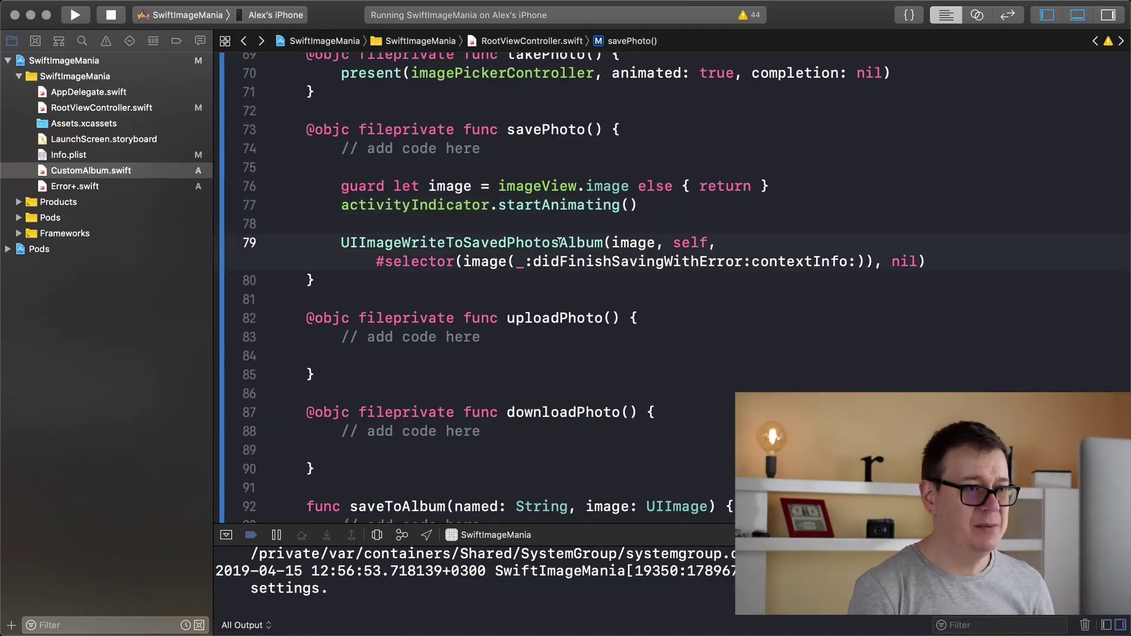
key("super+slash")
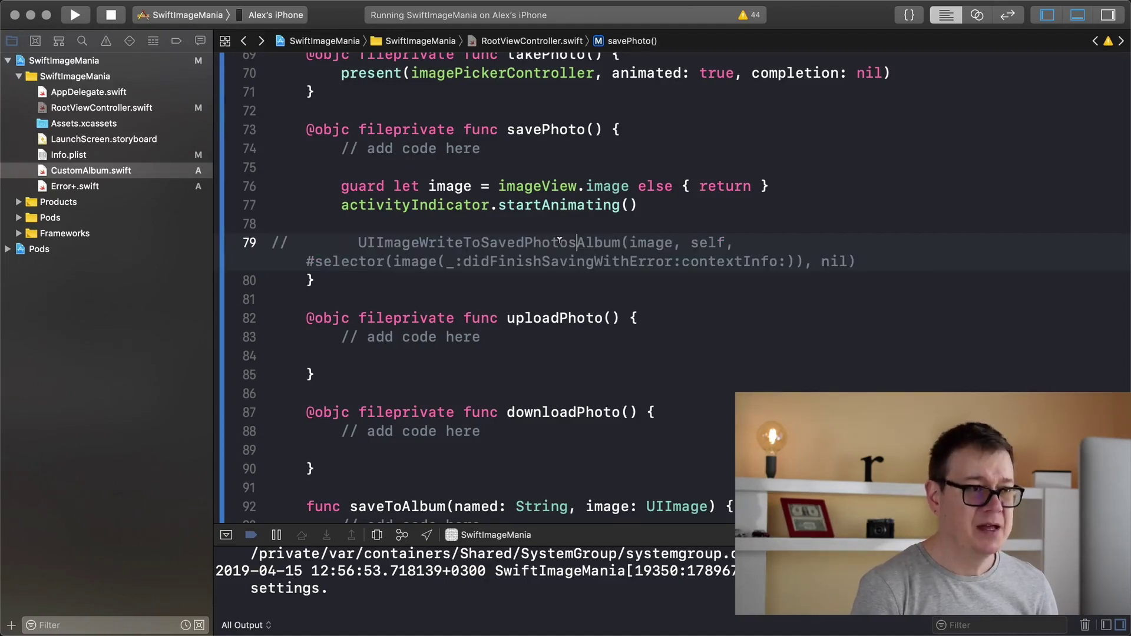
key("Down")
scroll(874, 262, "down", 5)
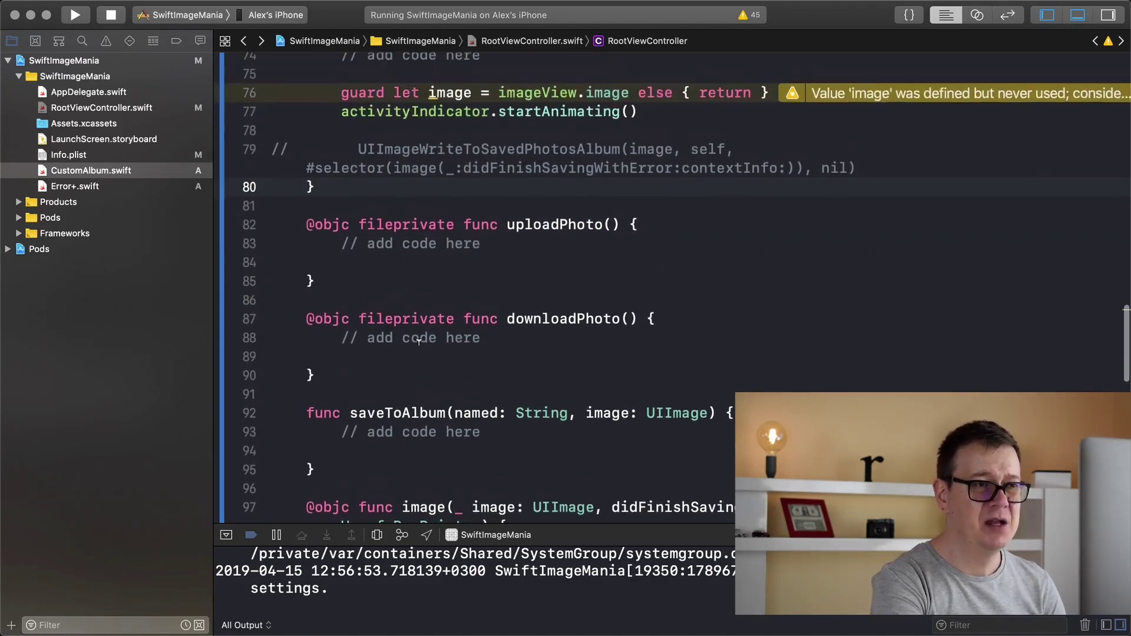
scroll(419, 342, "up", 1)
Step: Add saveToAlbum(named: "Swift 5 UIImage", image: image) below the commented-out call
left_click(881, 170)
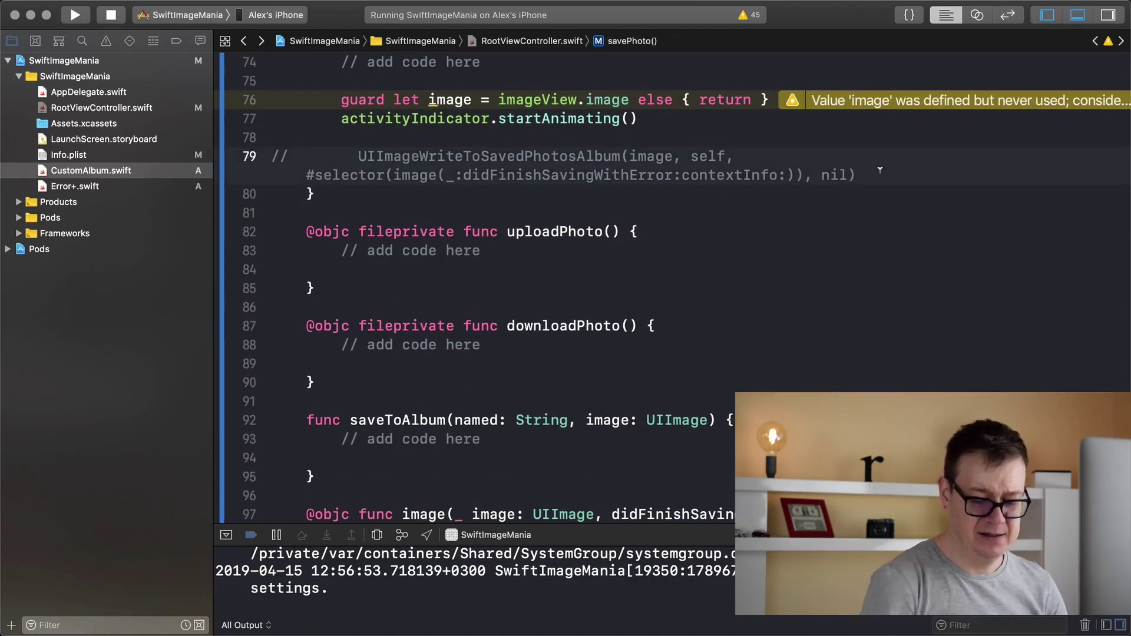
key("Return")
type("save")
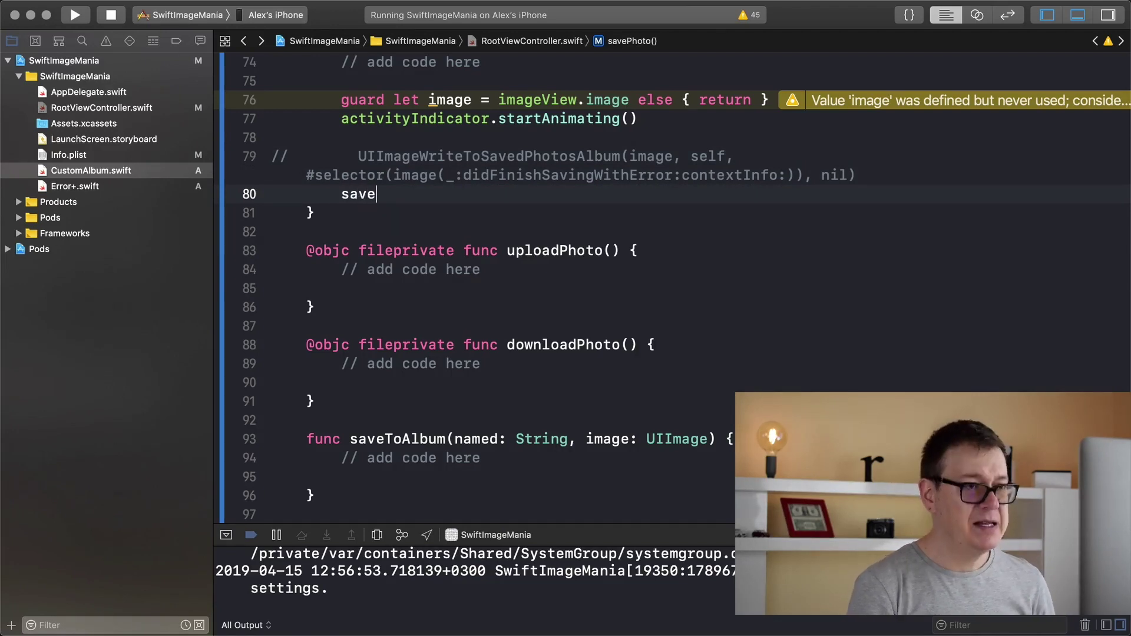
key("Down")
key("Down")
key("Return")
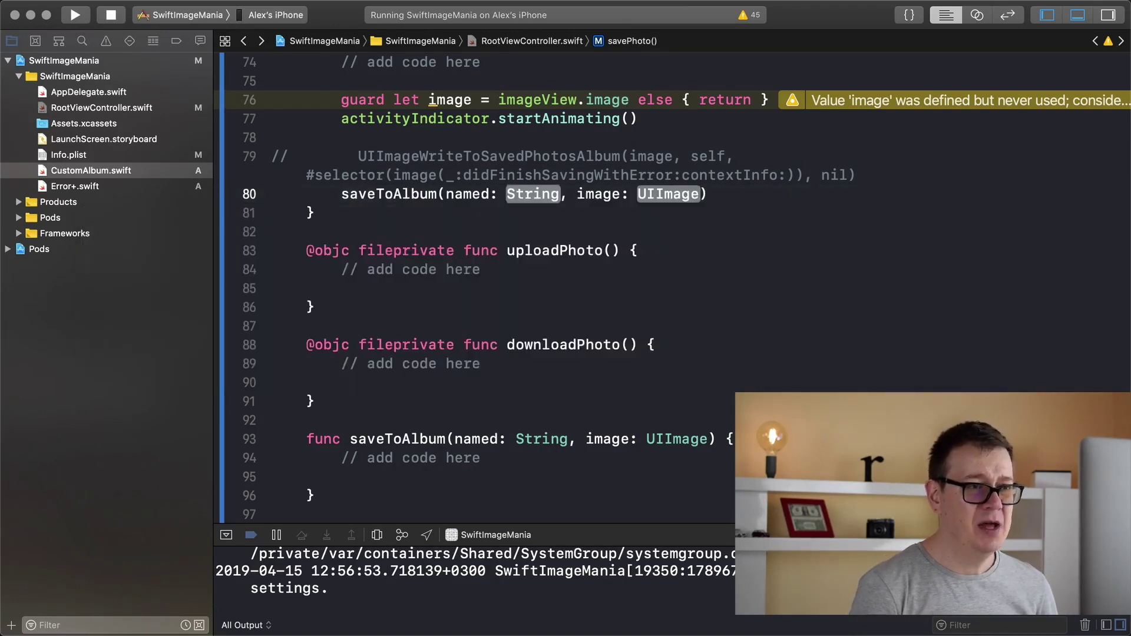
type("\"")
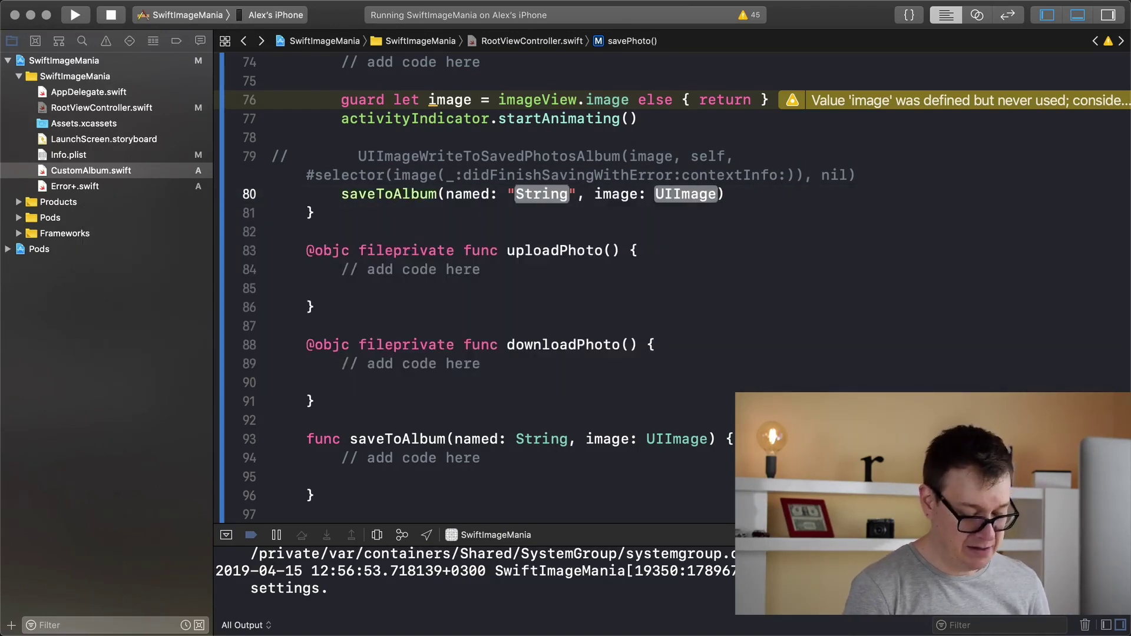
type("Swift 5 UIImage\", ")
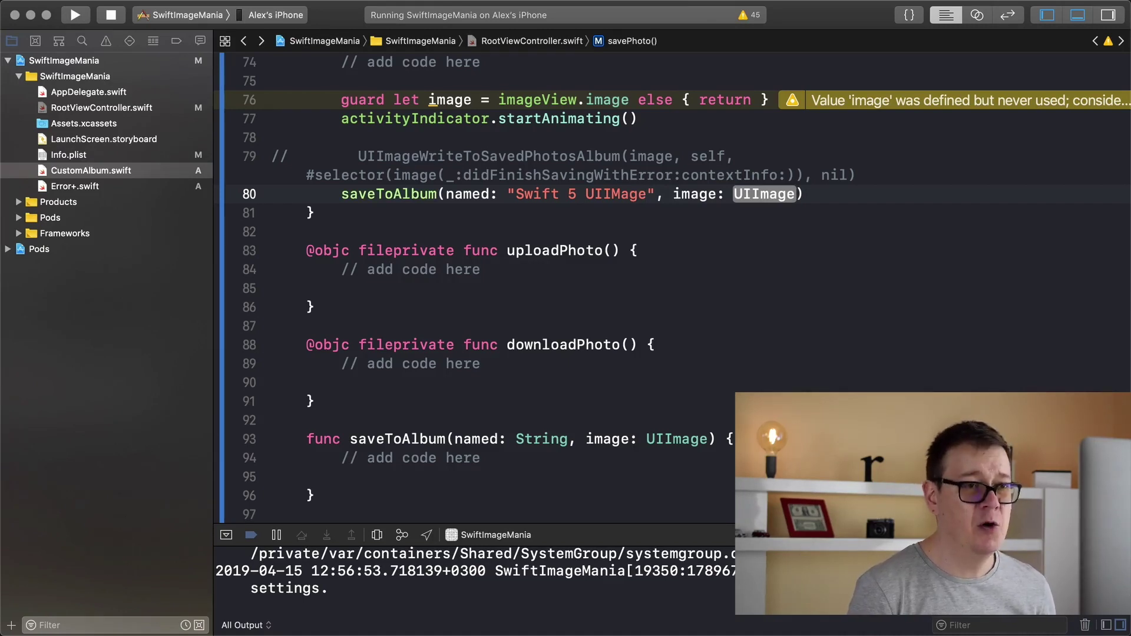
type("i")
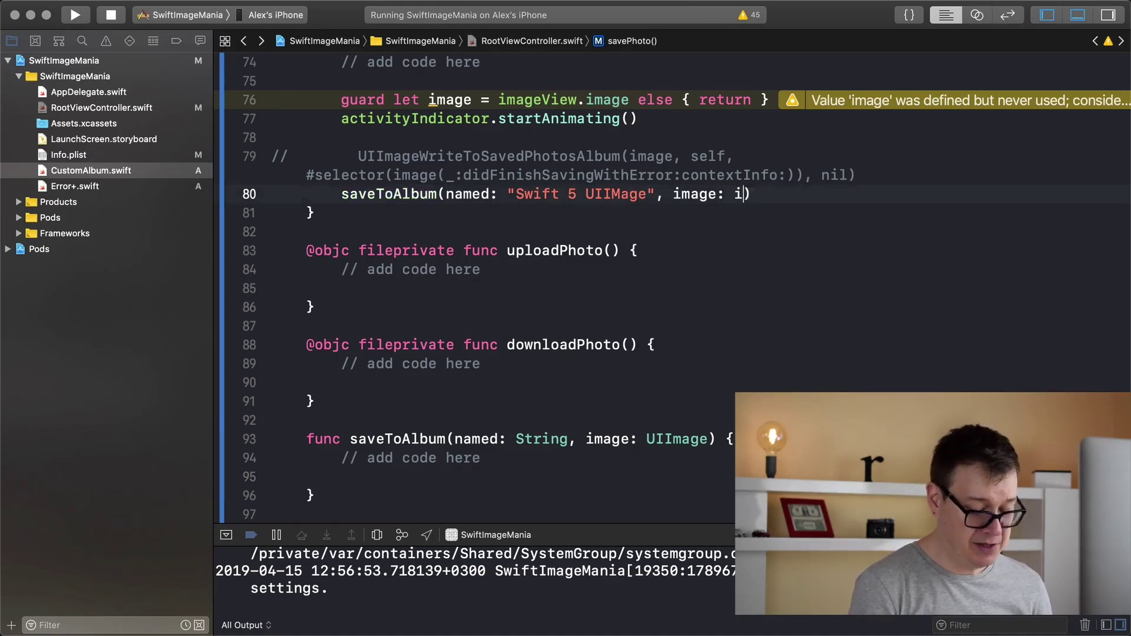
type("mage")
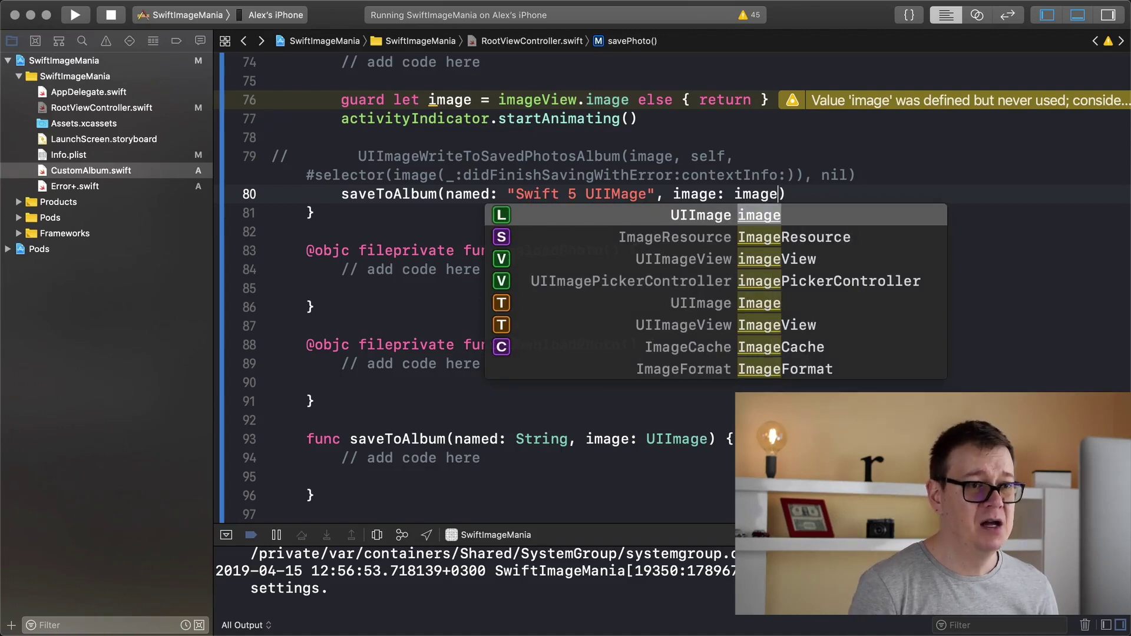
key("Return")
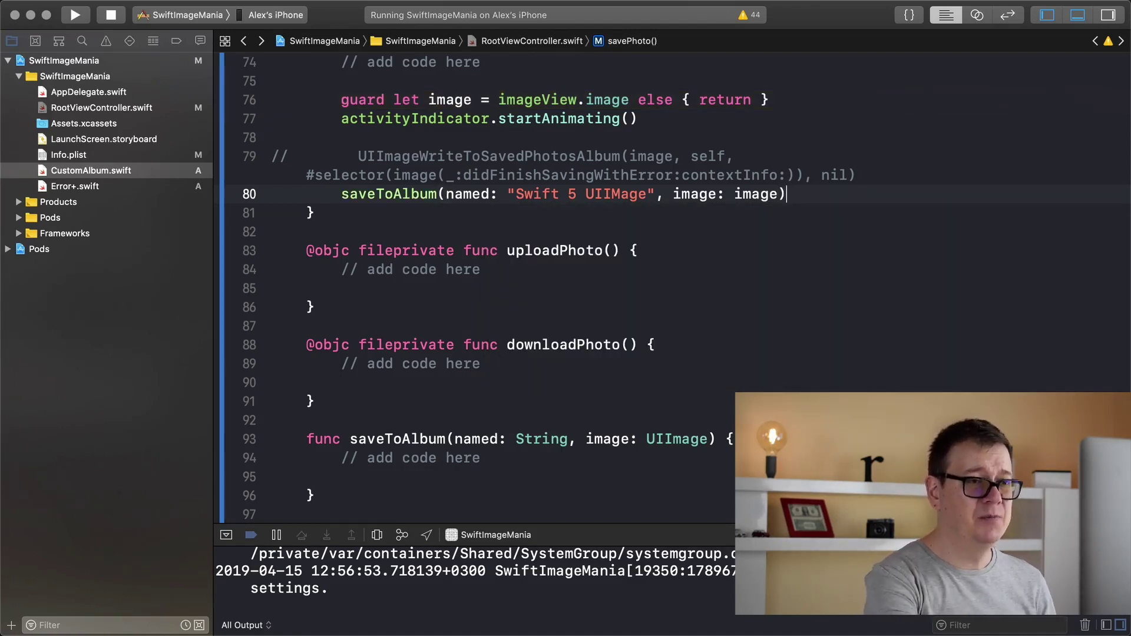
scroll(618, 213, "up", 1)
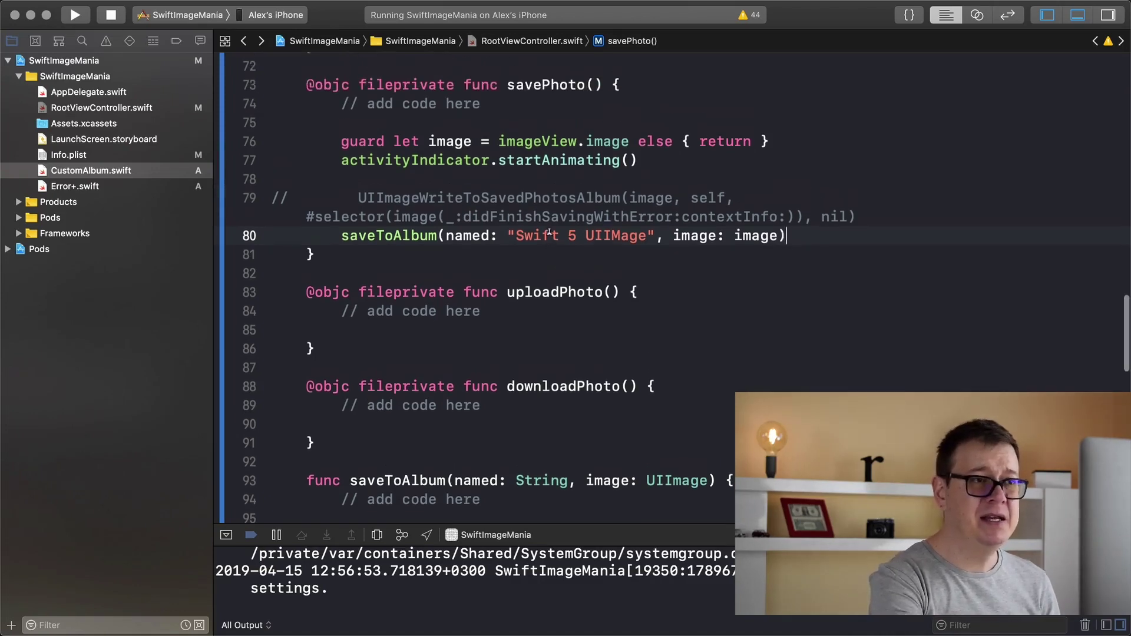
scroll(549, 231, "up", 2)
Step: Begin saveToAlbum's body with let album = CustomAlbum(name: named)
left_click(544, 108)
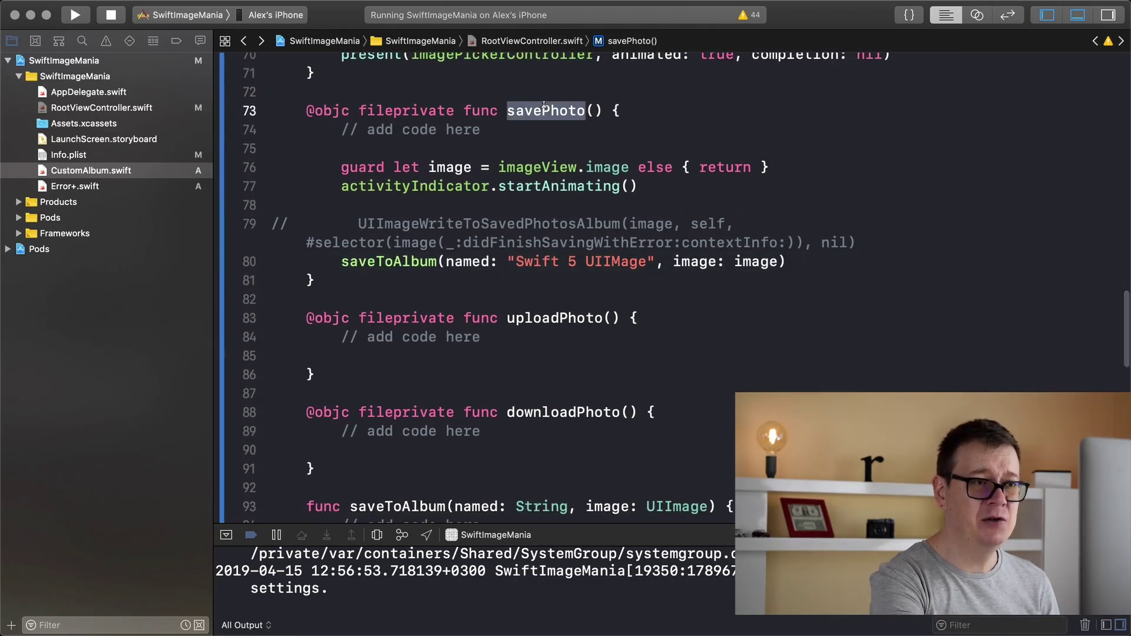
left_click(406, 257)
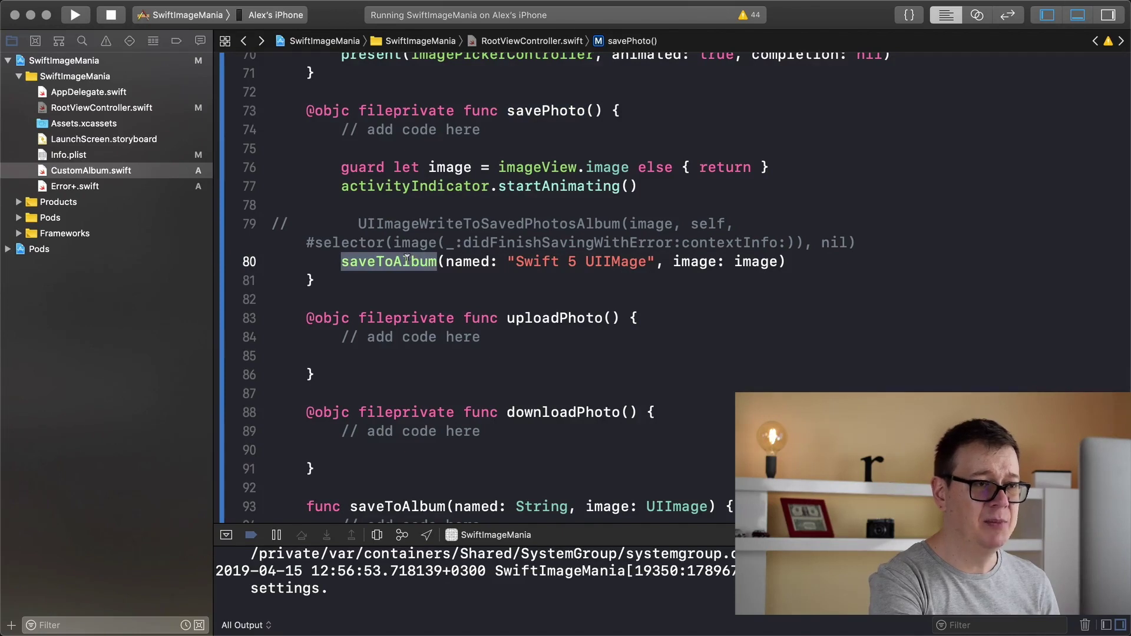
scroll(405, 257, "down", 5)
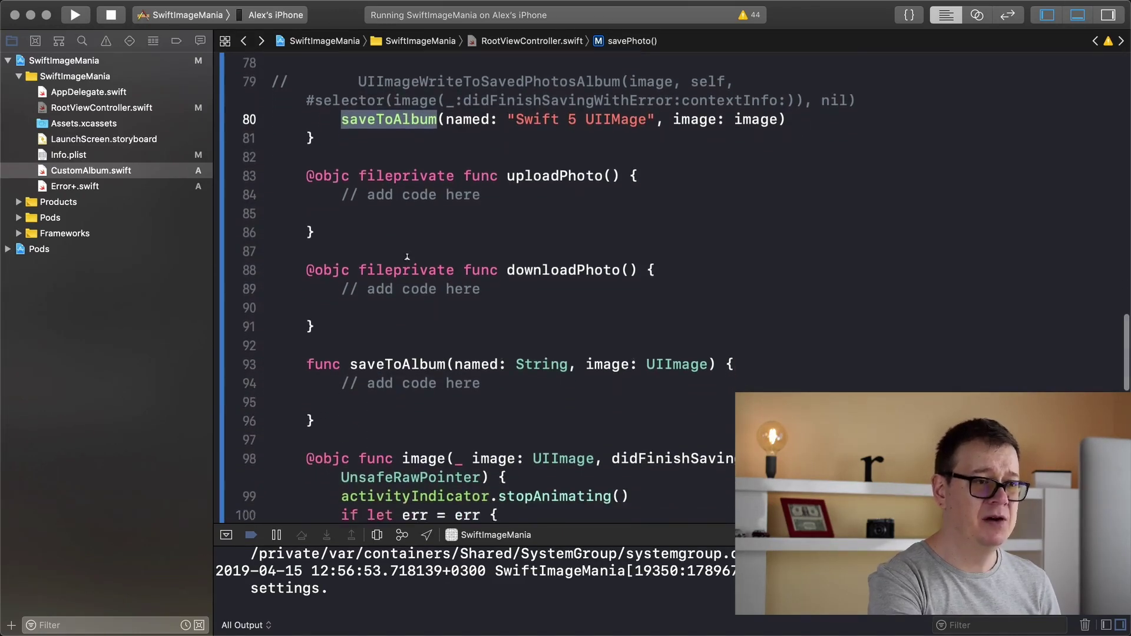
scroll(406, 257, "down", 5)
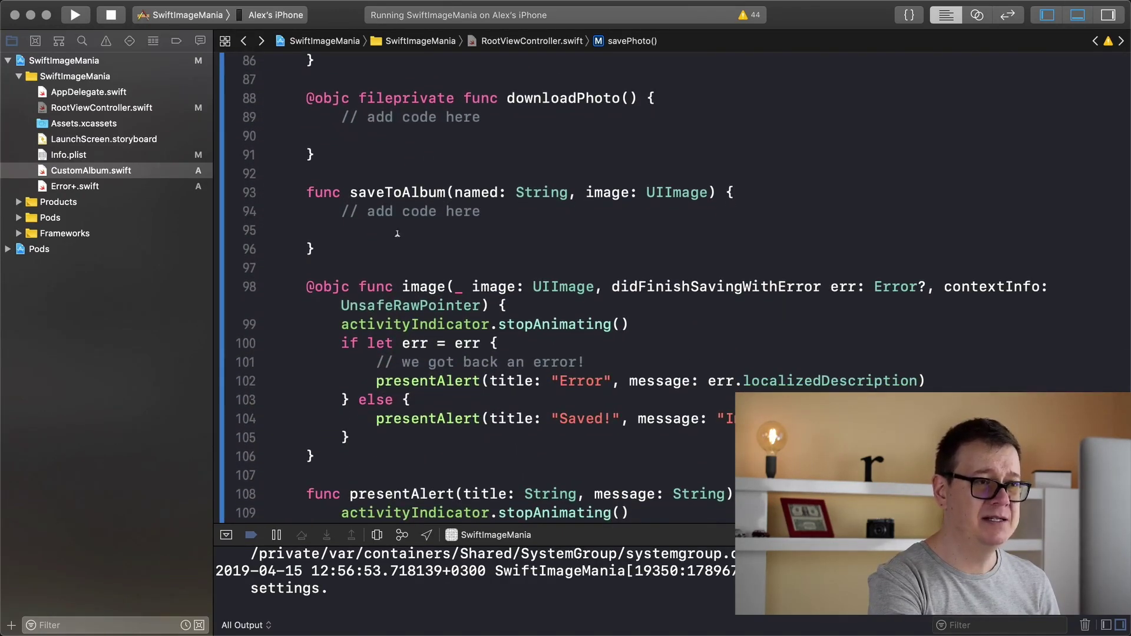
left_click(379, 223)
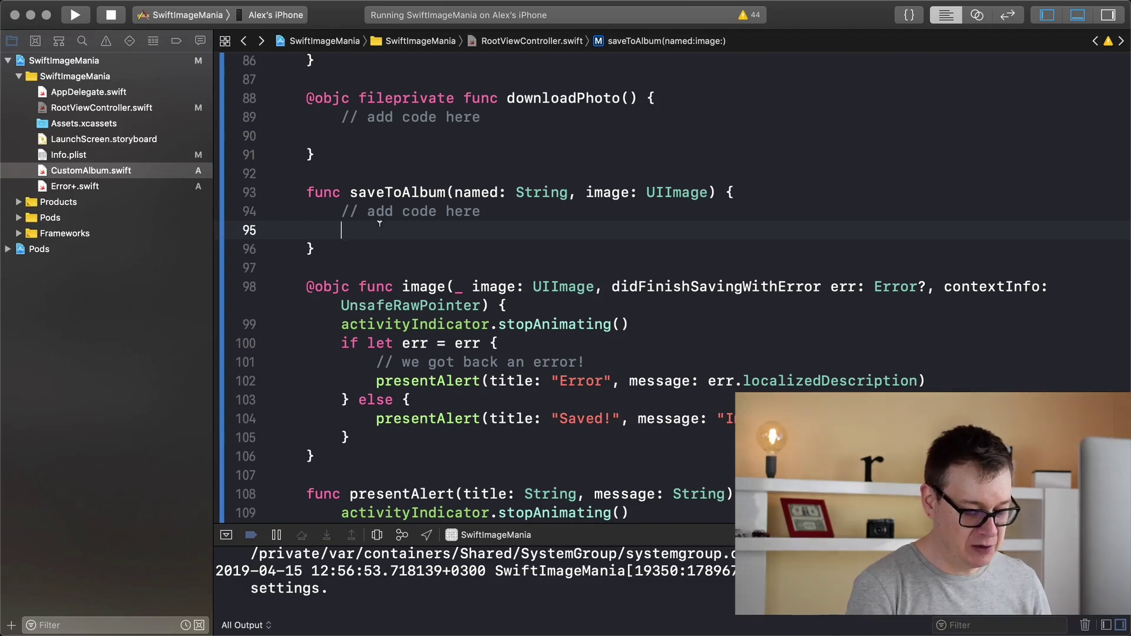
type("let ")
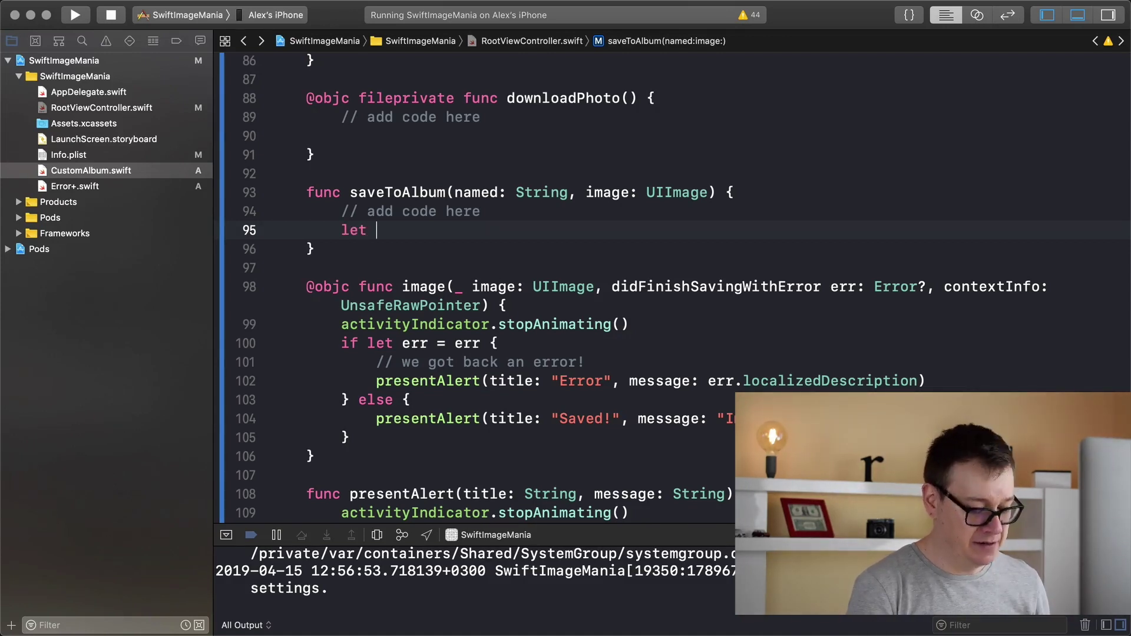
type("album ")
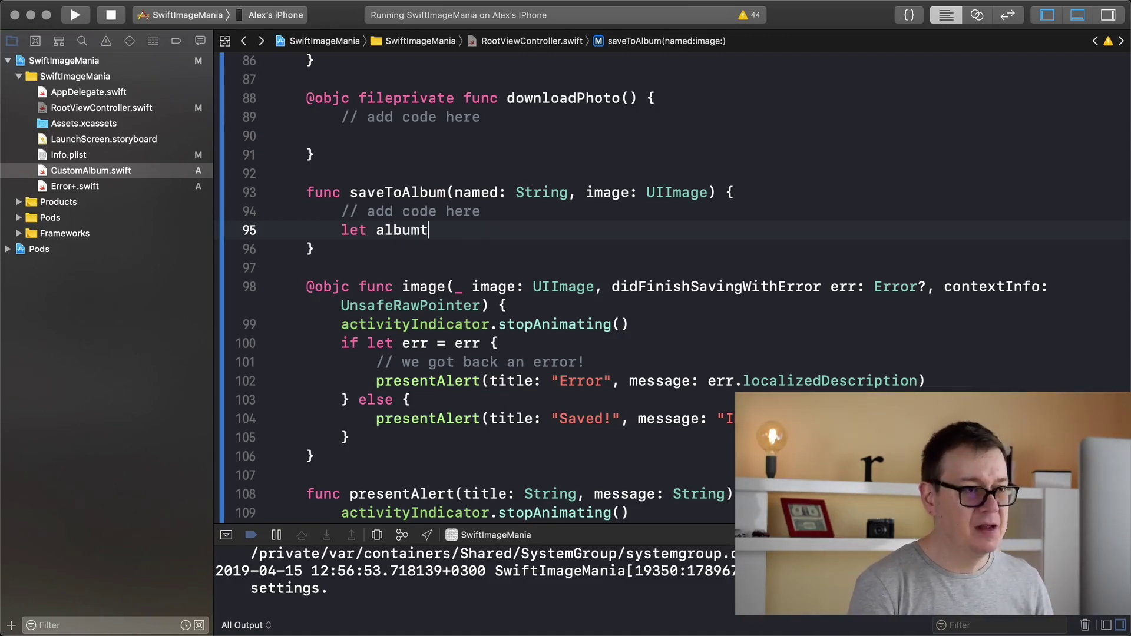
type("= ")
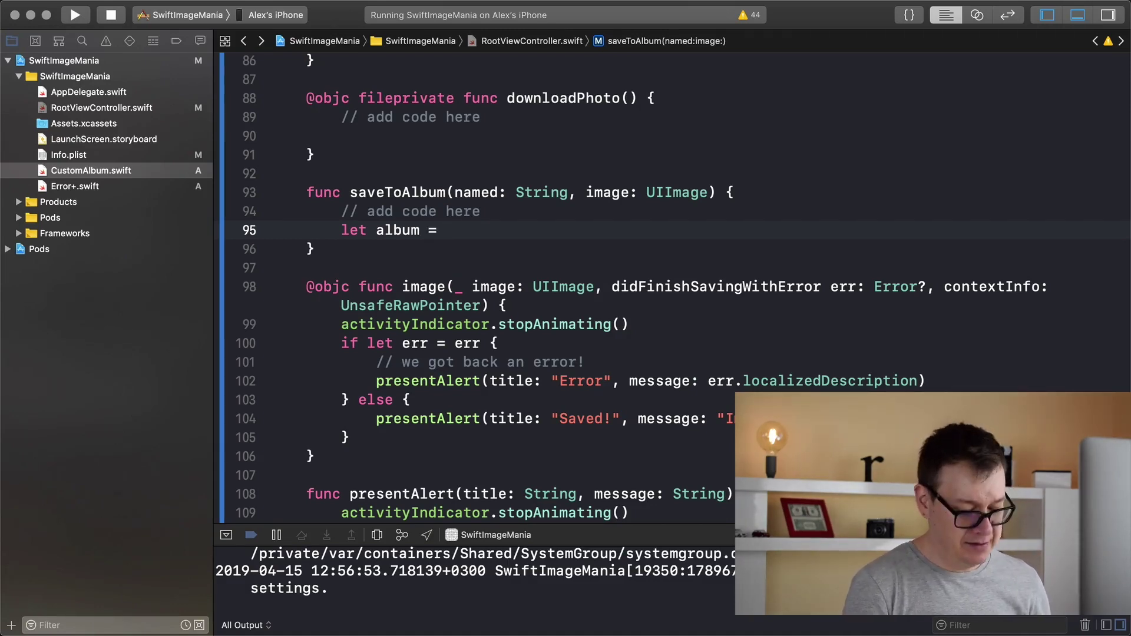
type("Cus")
key("Return")
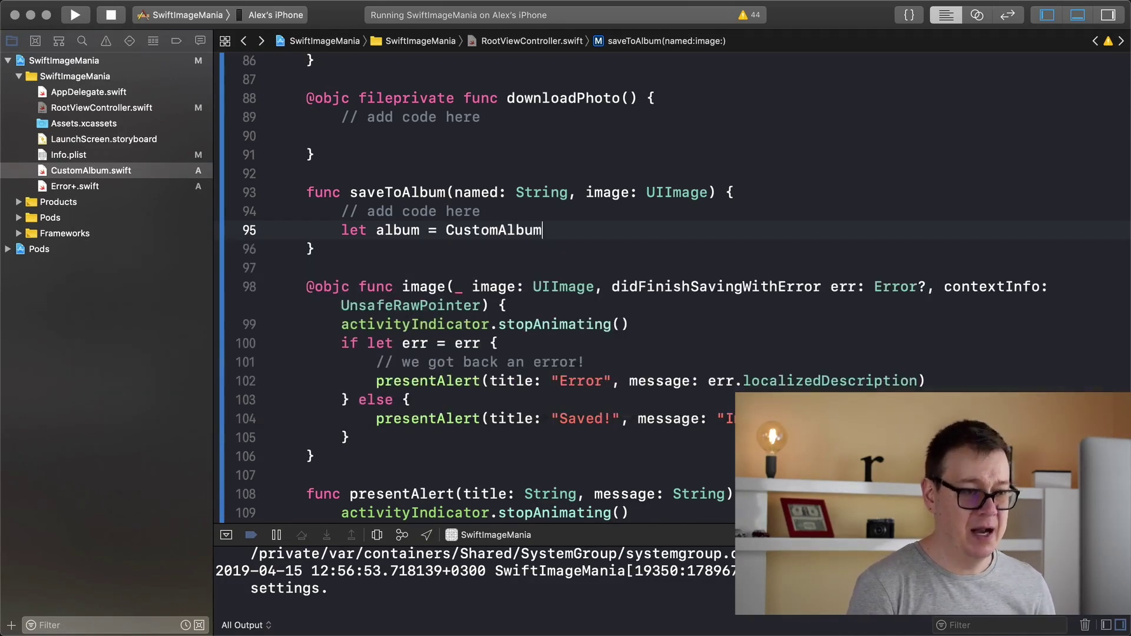
type("(")
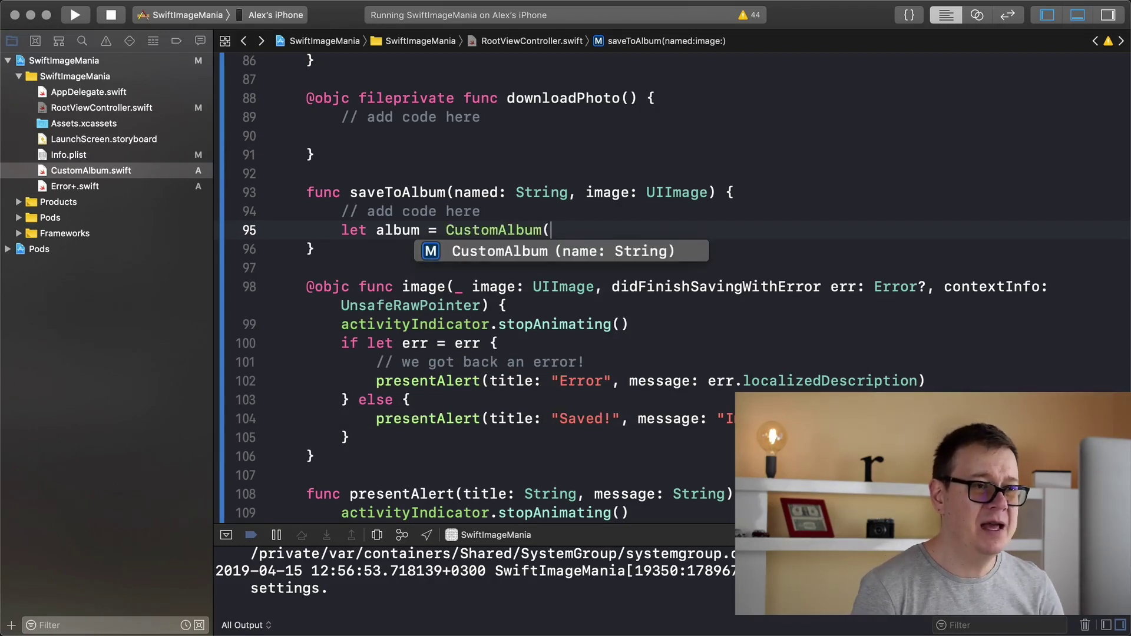
key("Return")
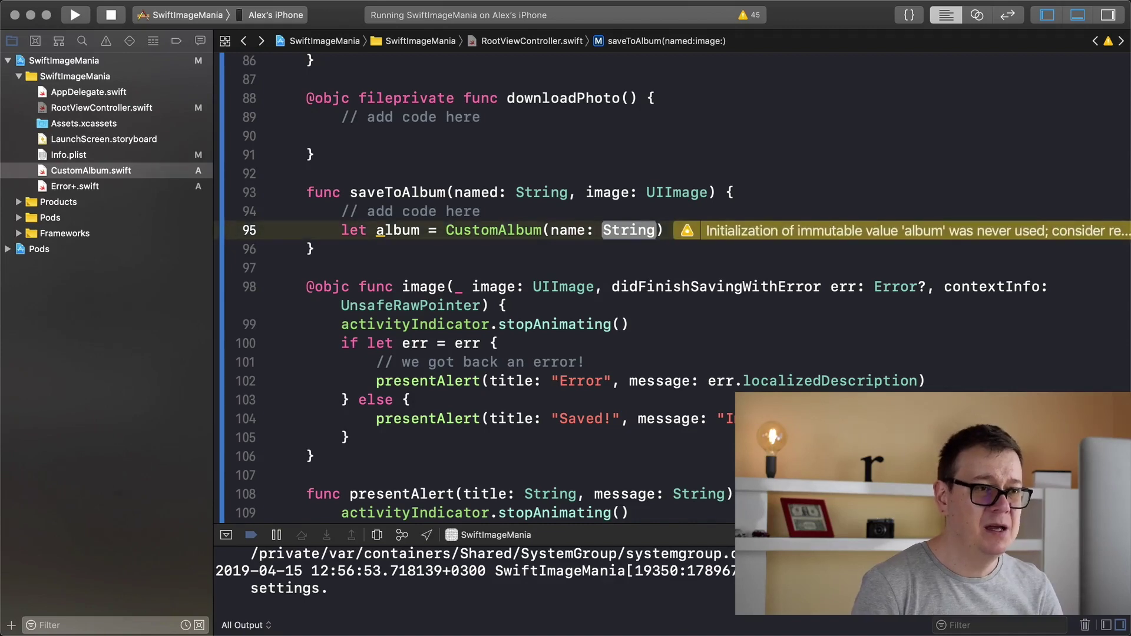
type("nam")
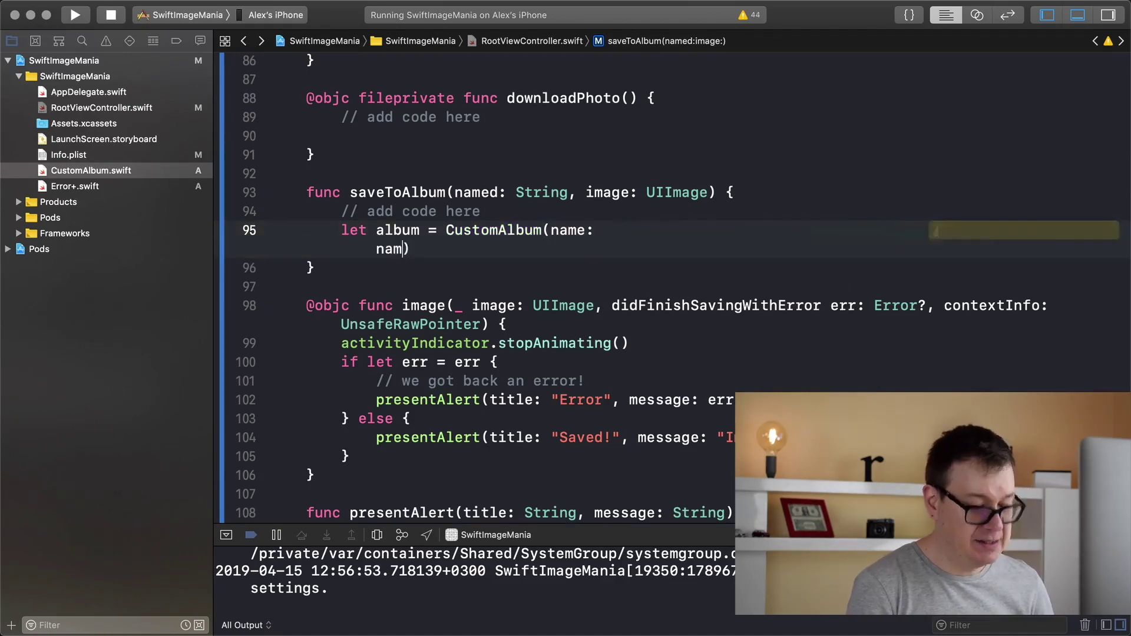
type("e")
key("Return")
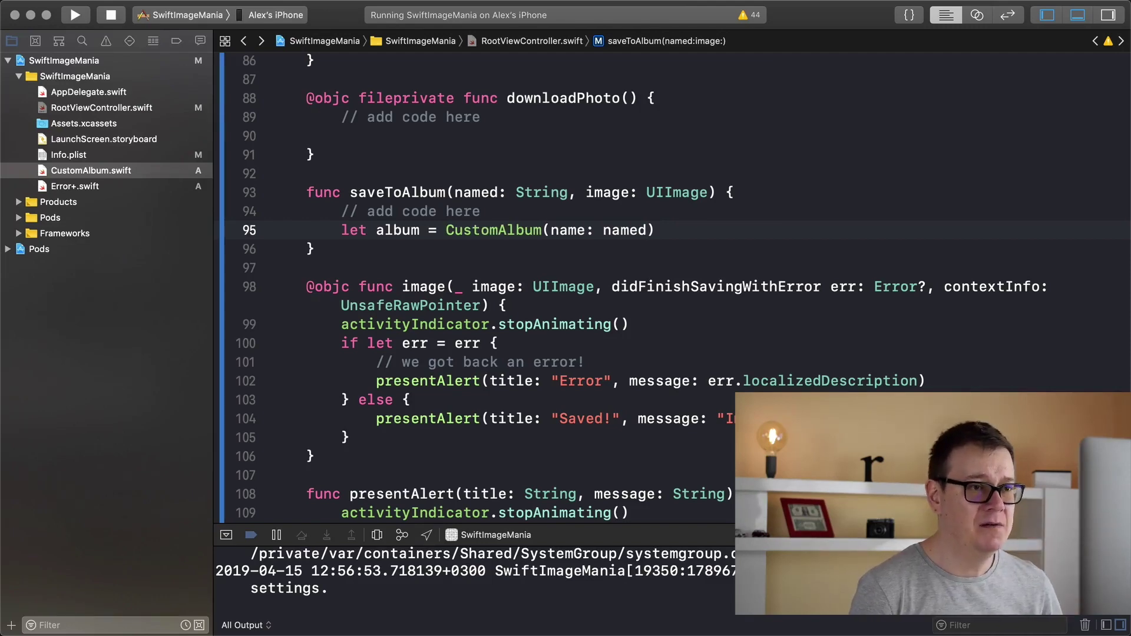
Step: Add album.save(image: image) with a trailing closure taking a result parameter
key("Return")
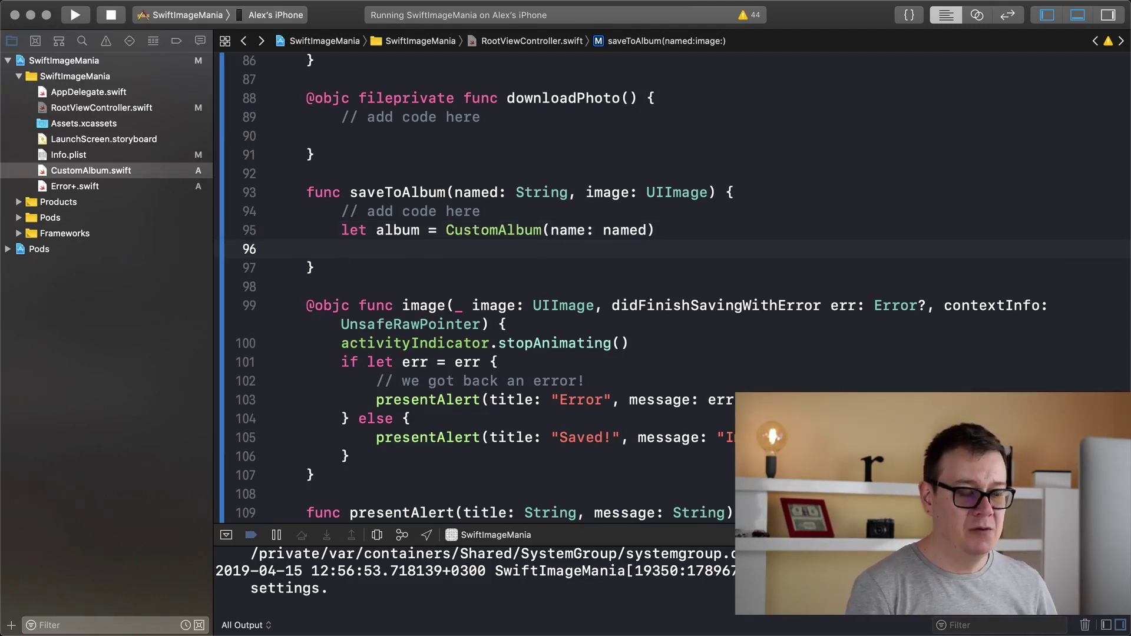
type("album.sa")
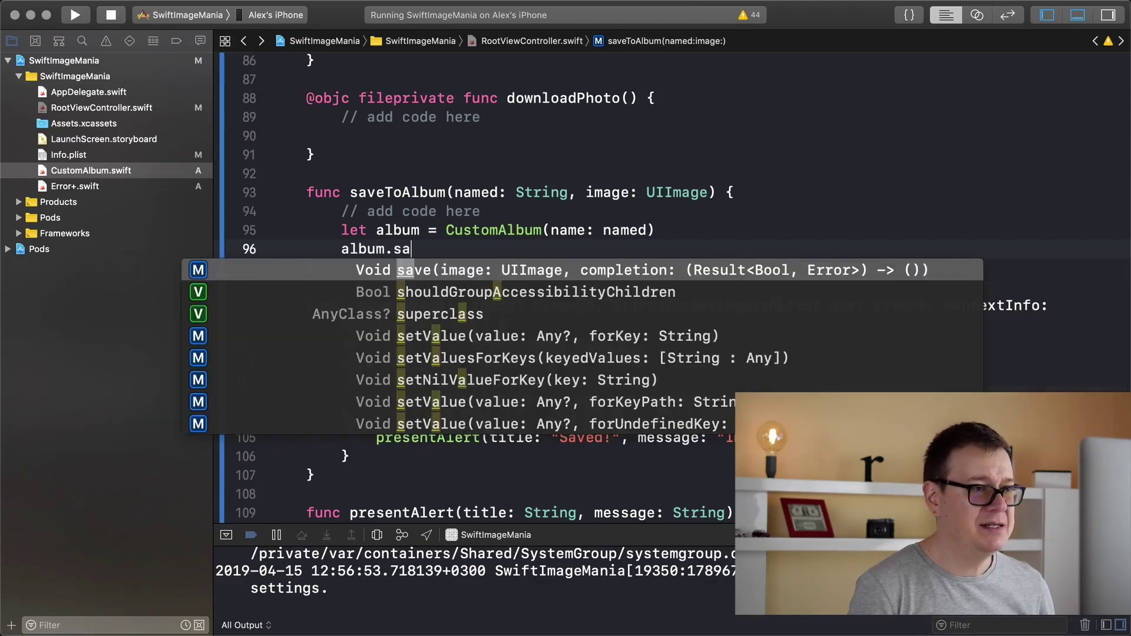
key("Return")
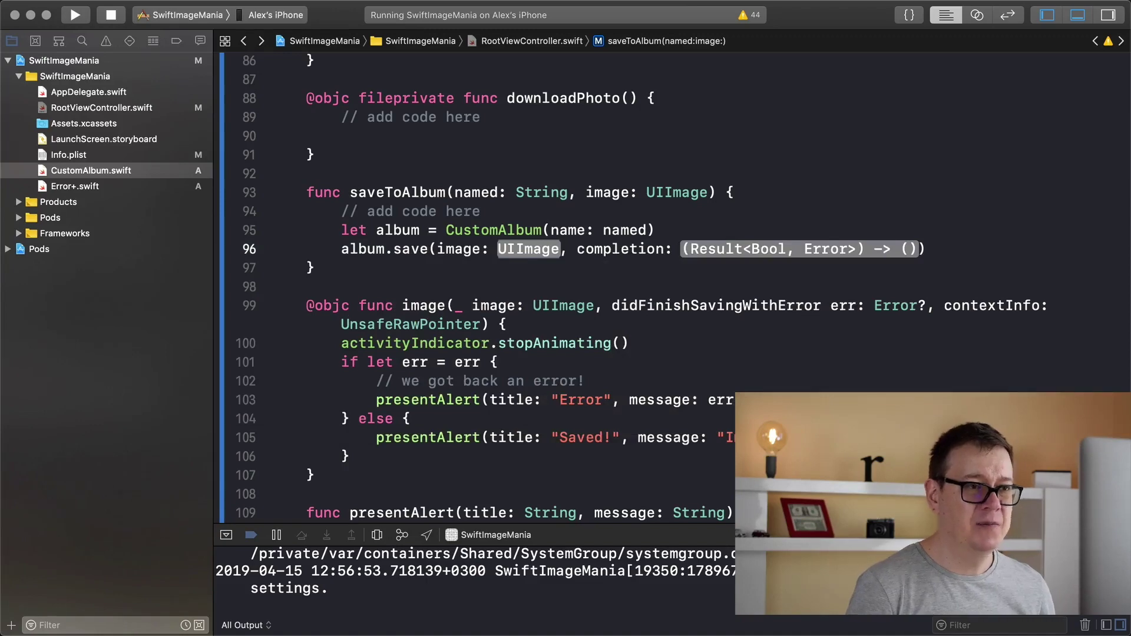
type("ima")
key("Return")
key("Tab")
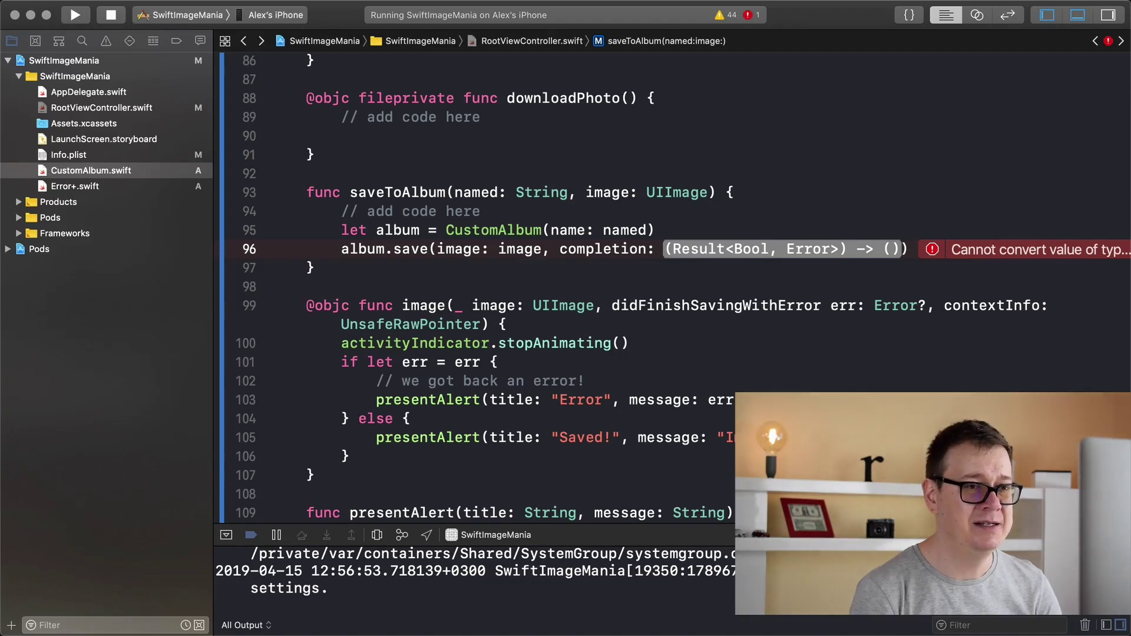
key("Return")
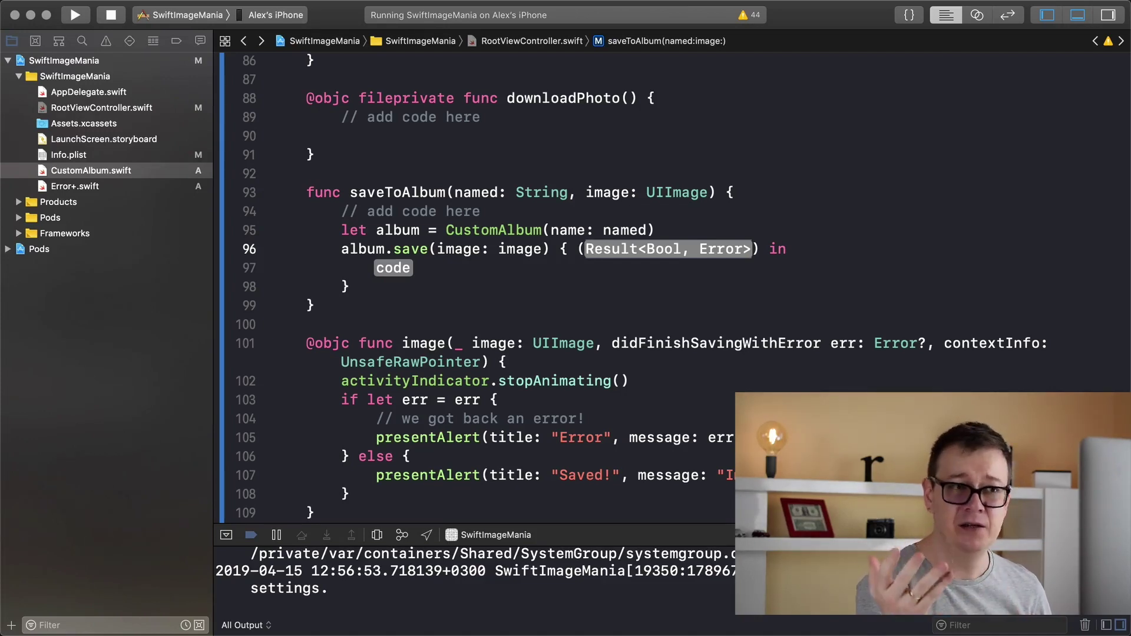
type("re")
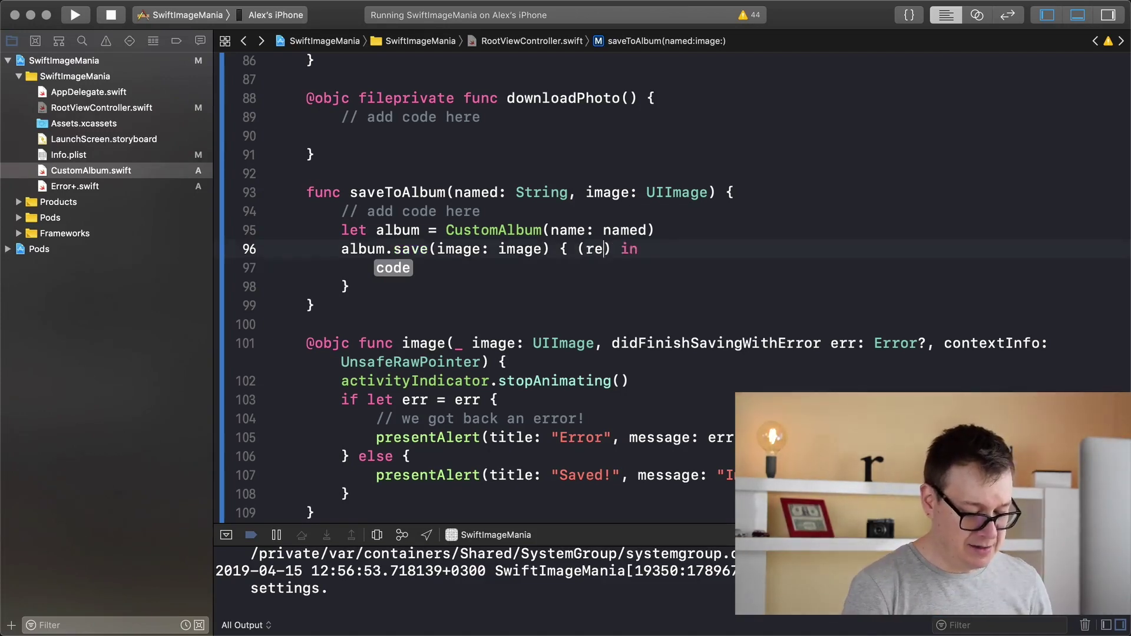
type("sult")
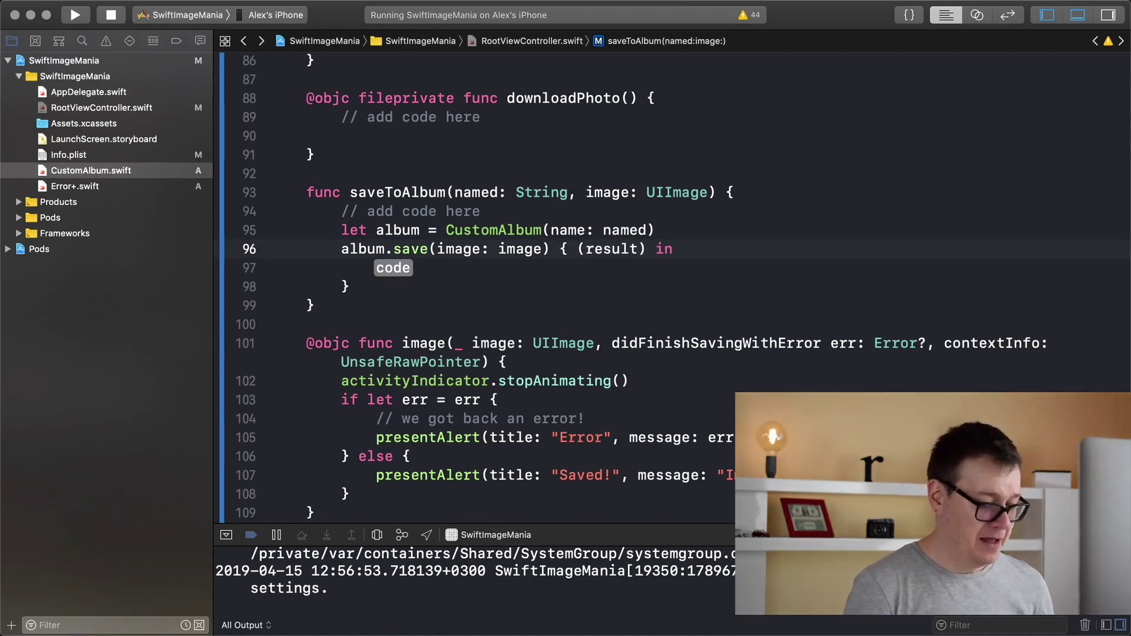
key("Right")
key("Down")
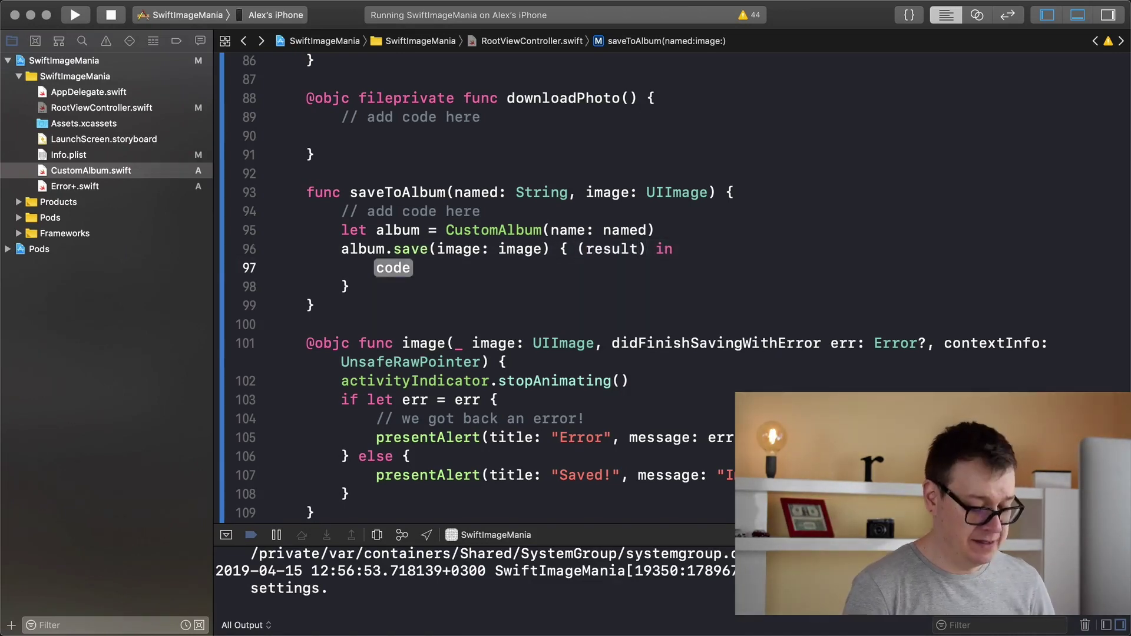
type("re")
Step: Switch on result inside the closure, adding the missing success and failure cases
key("BackSpace")
key("BackSpace")
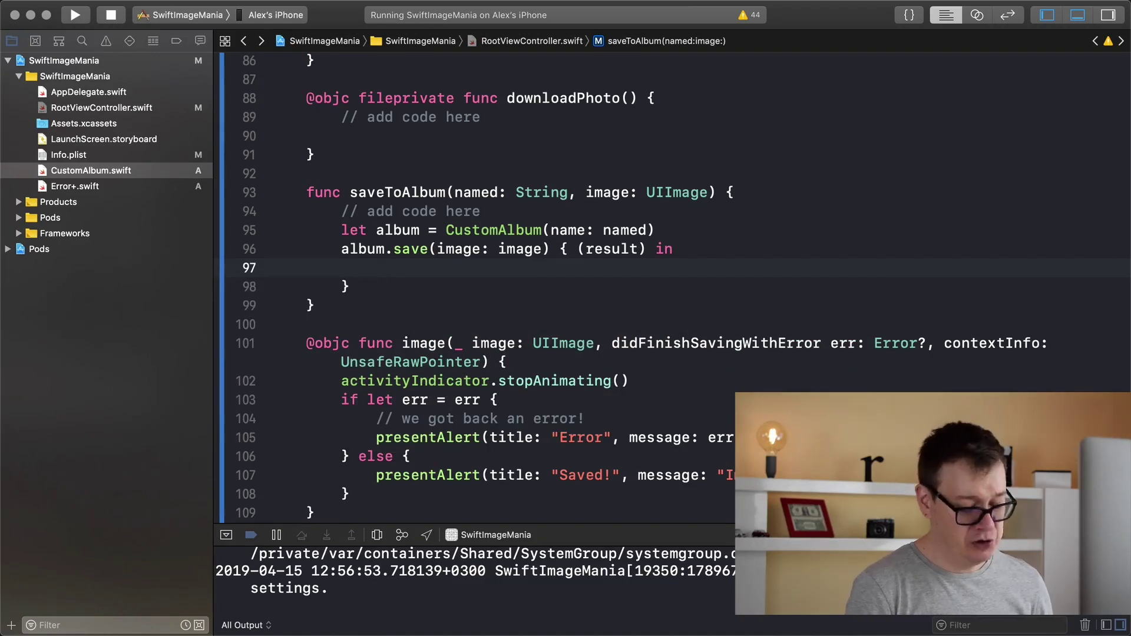
type("swi")
key("Return")
type("switch res")
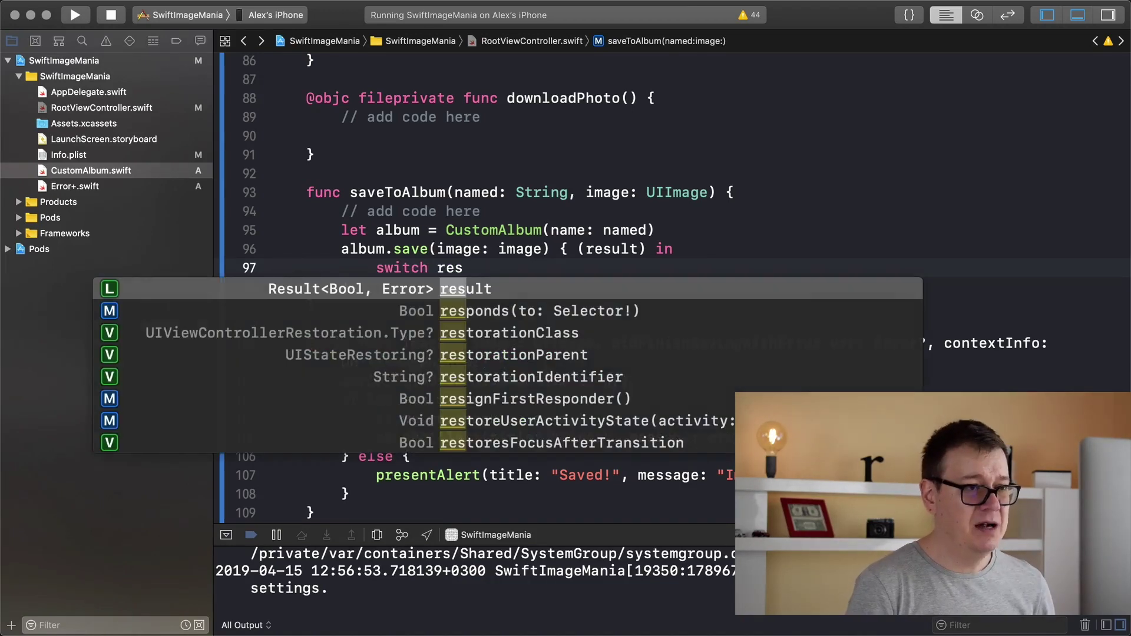
key("Return")
type("{")
key("Return")
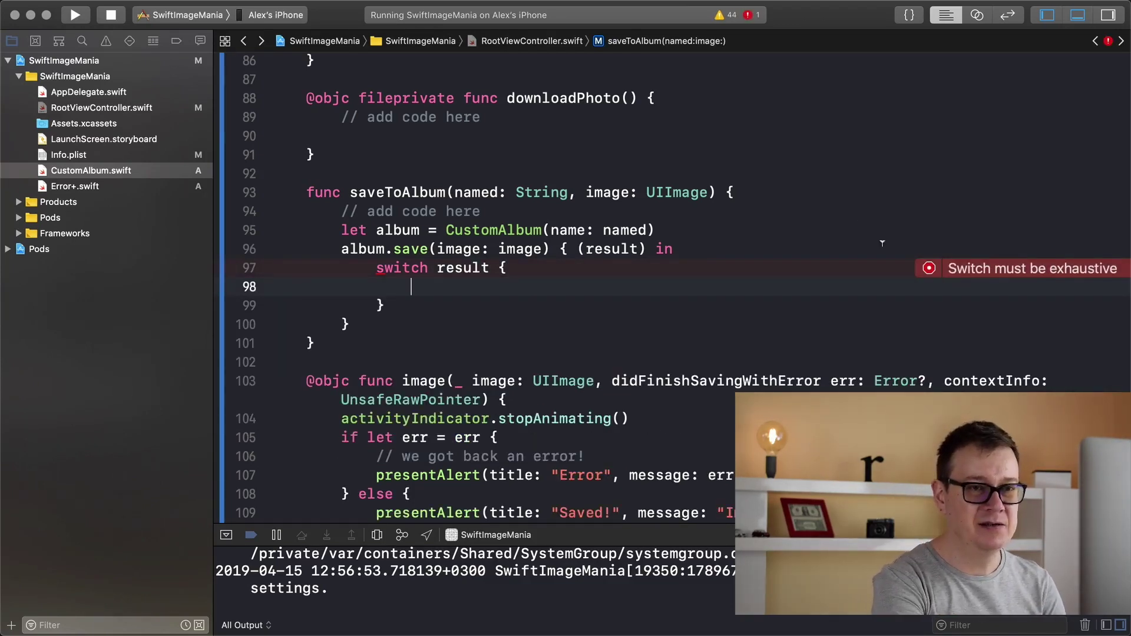
left_click(929, 270)
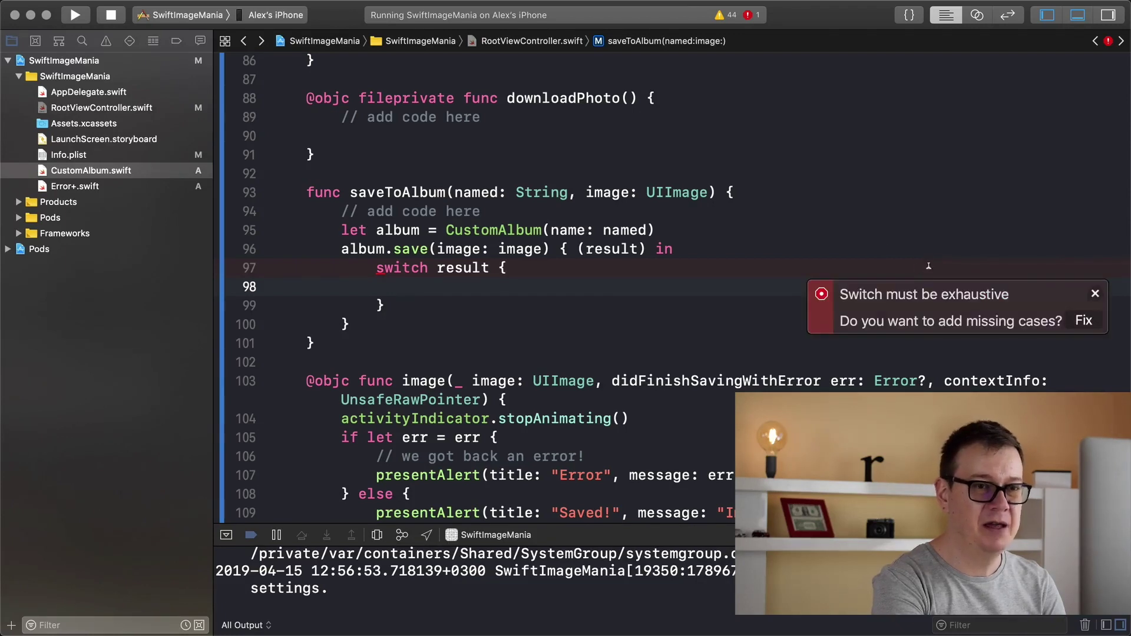
left_click(1083, 321)
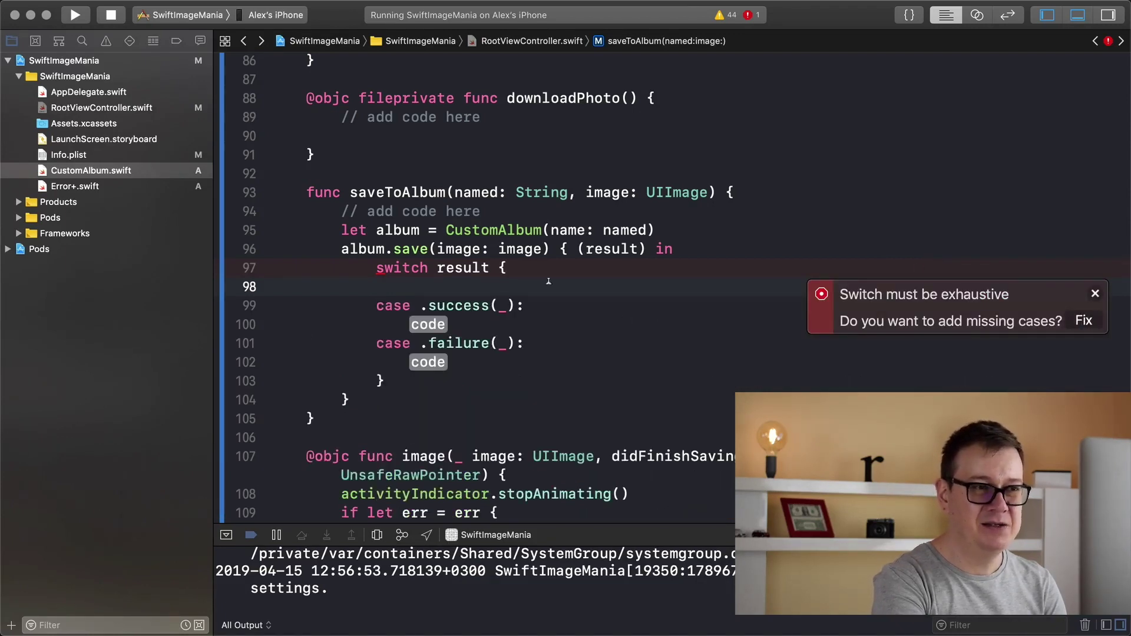
Step: Delete the blank line in the switch and change the failure case to .failure(let err)
left_click_drag(550, 279, 549, 270)
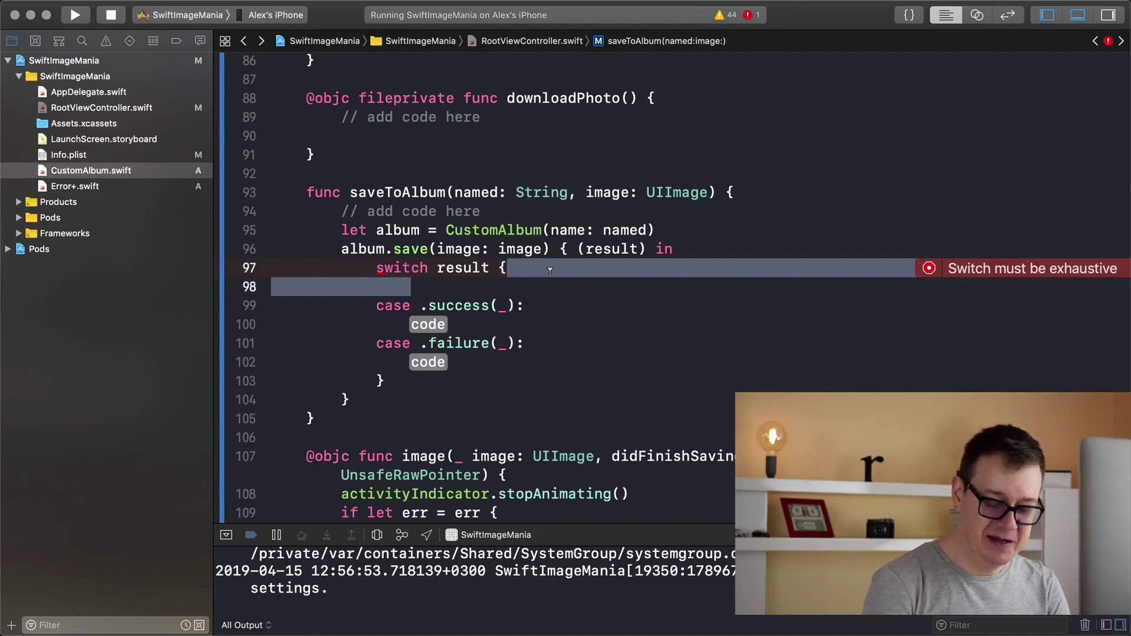
key("BackSpace")
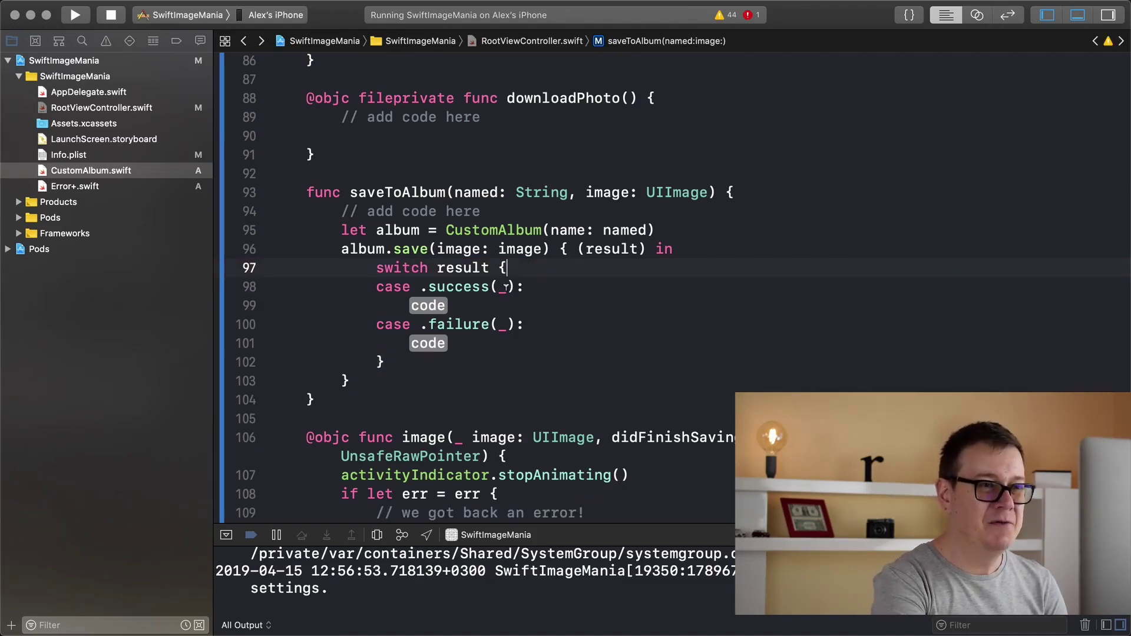
double_click(501, 287)
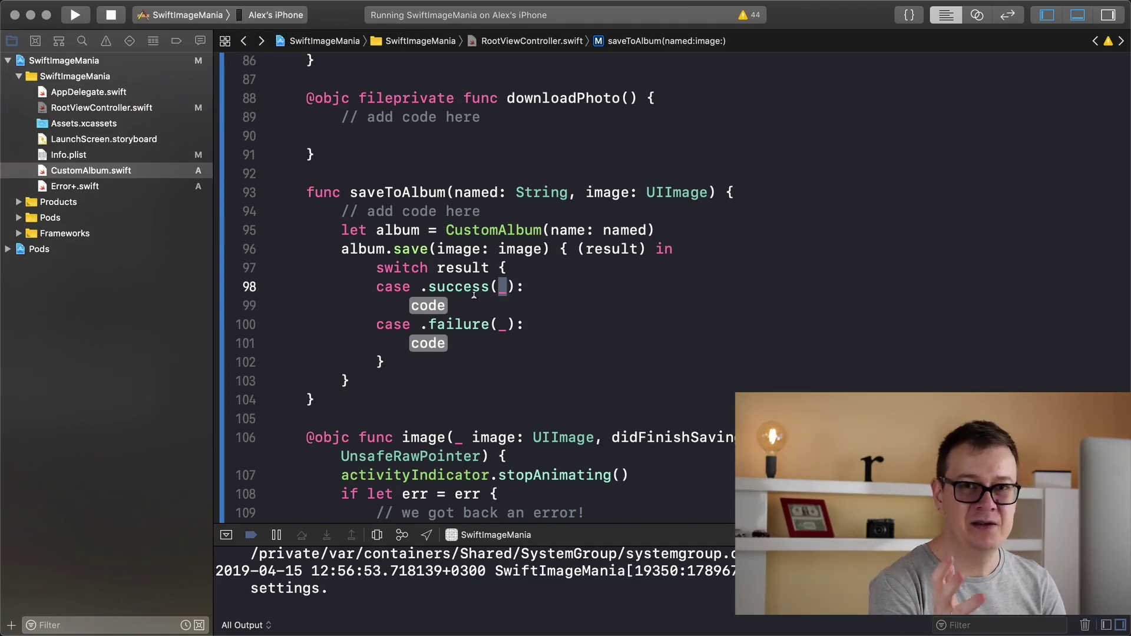
double_click(501, 325)
type("let err")
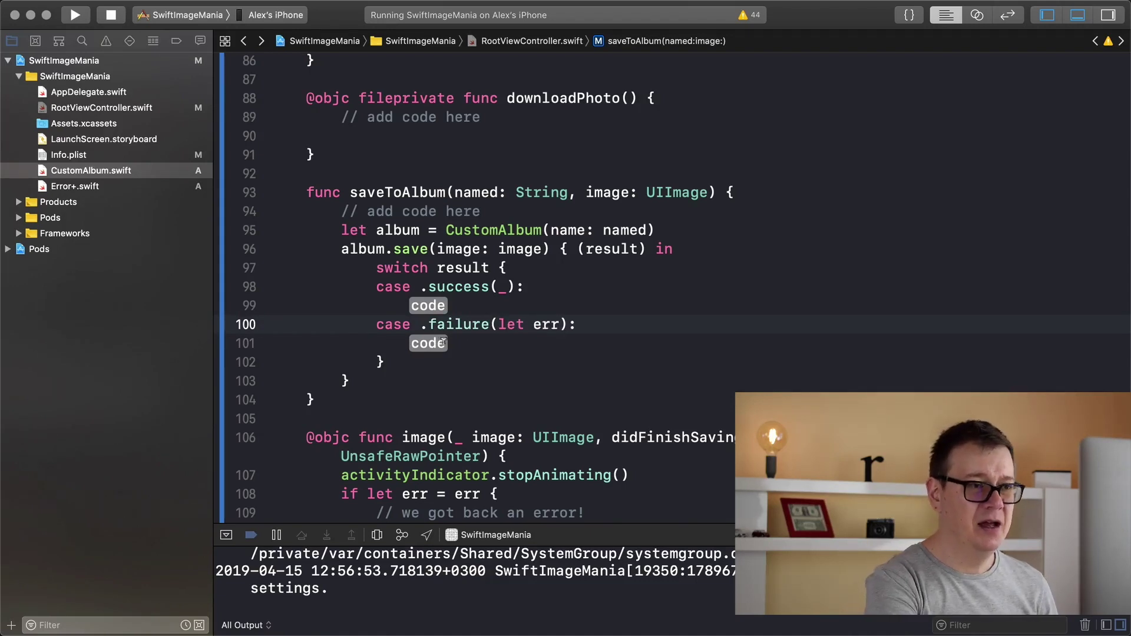
left_click(422, 342)
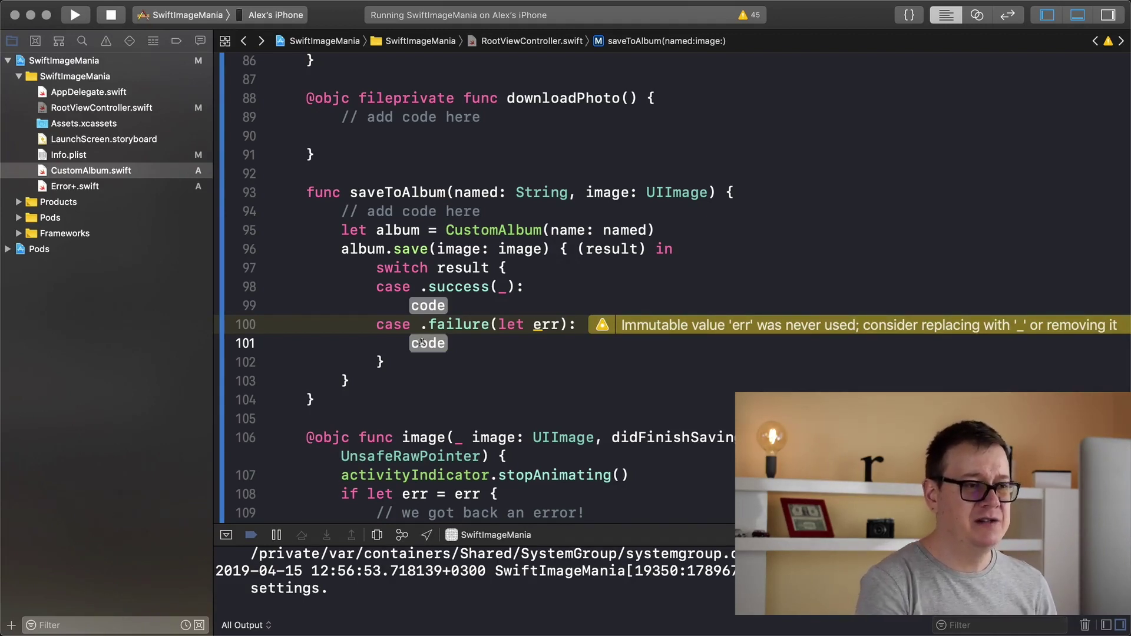
scroll(423, 341, "down", 5)
scroll(423, 342, "down", 2)
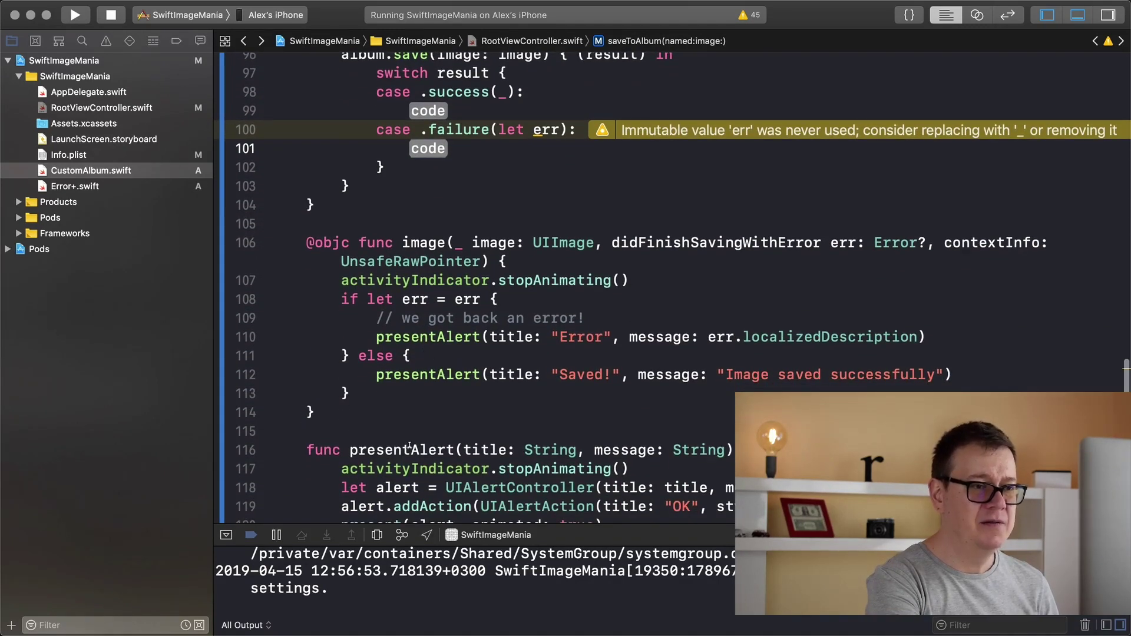
scroll(431, 278, "up", 3)
Step: Fill the failure case with self.presentAlert(title: "Error", message: err.localizedDescription)
left_click(431, 199)
type("present")
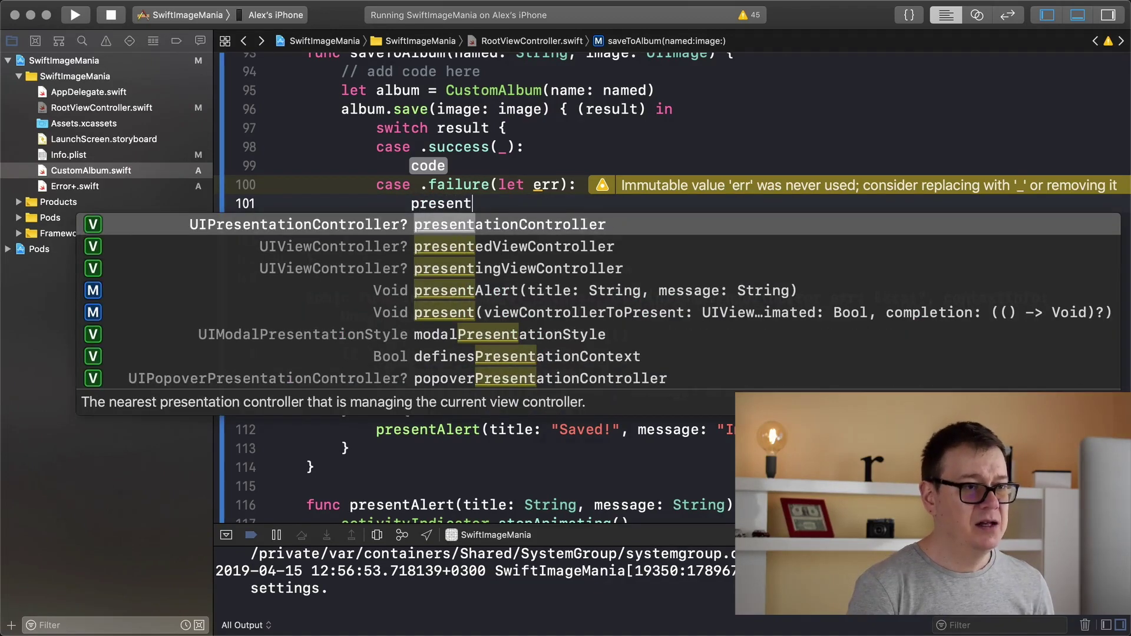
key("Down")
key("Down")
key("Down")
key("Return")
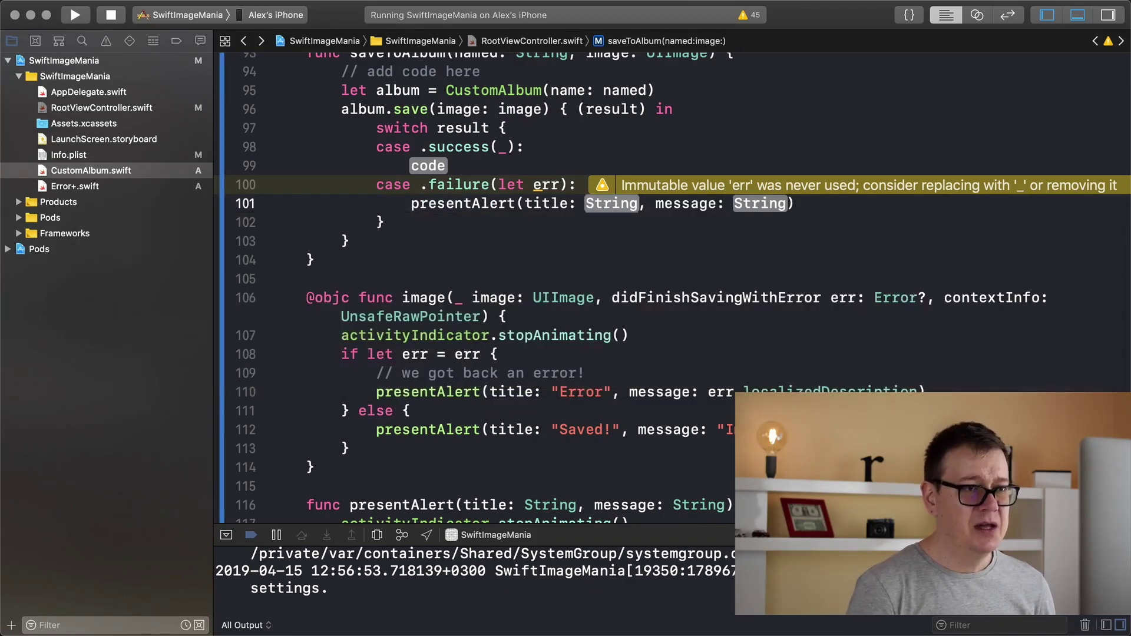
type("\"Error")
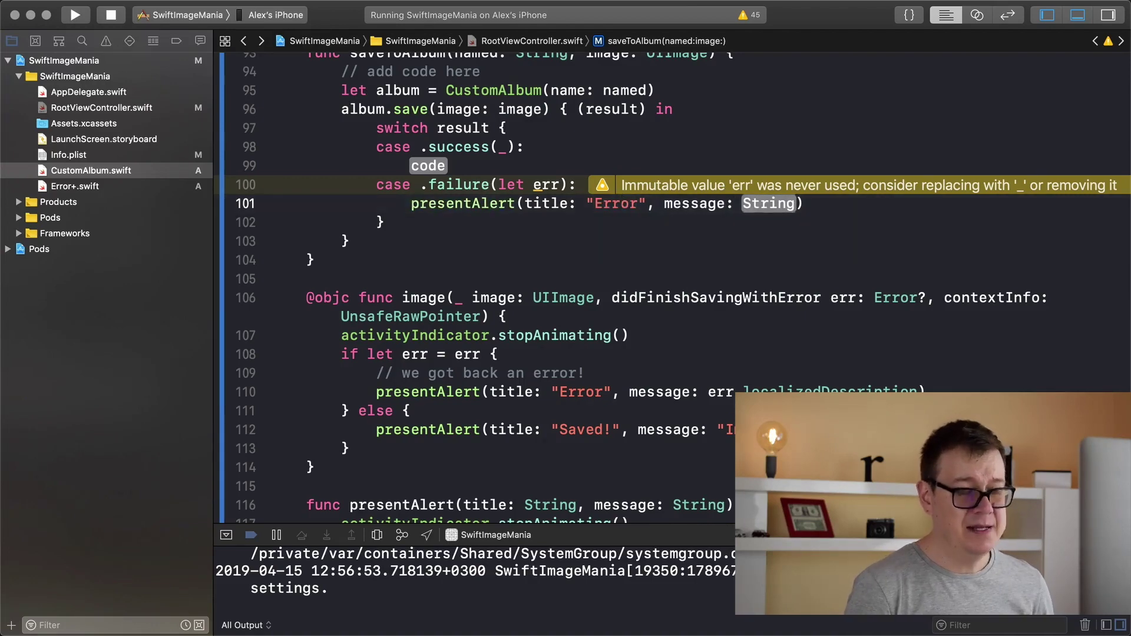
key("Tab")
type("err.loc")
key("Return")
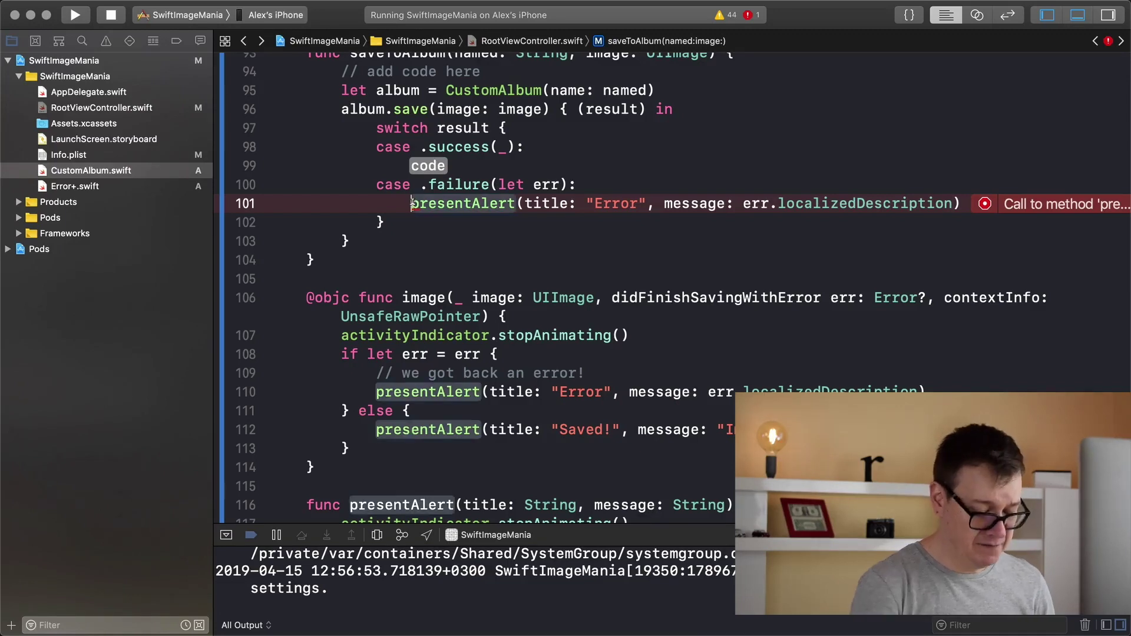
type("self.")
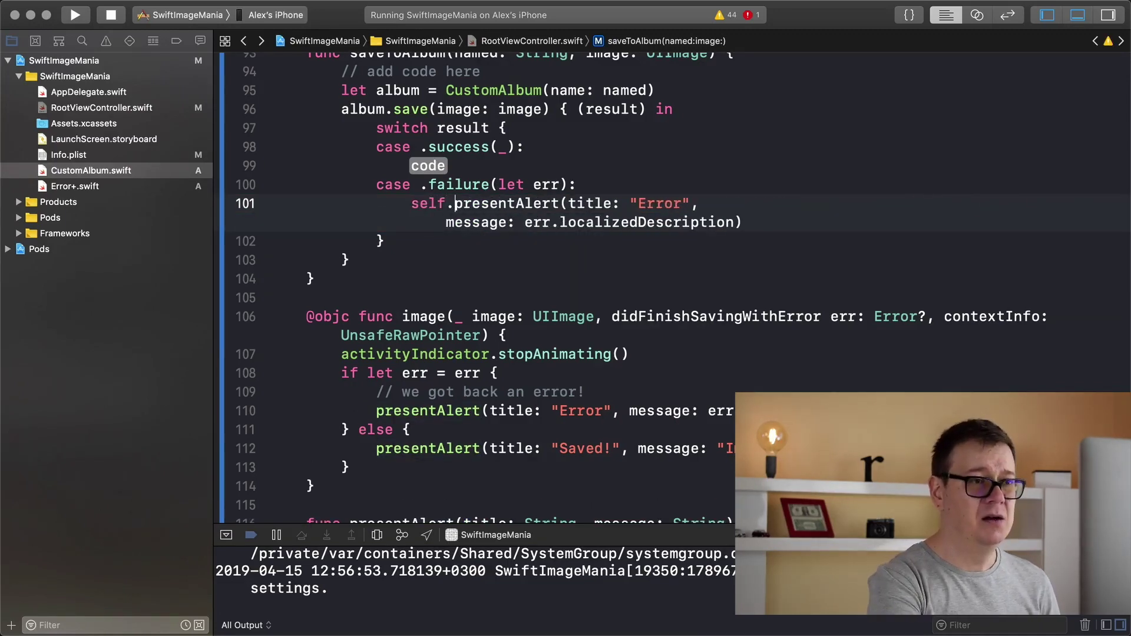
scroll(527, 196, "up", 3)
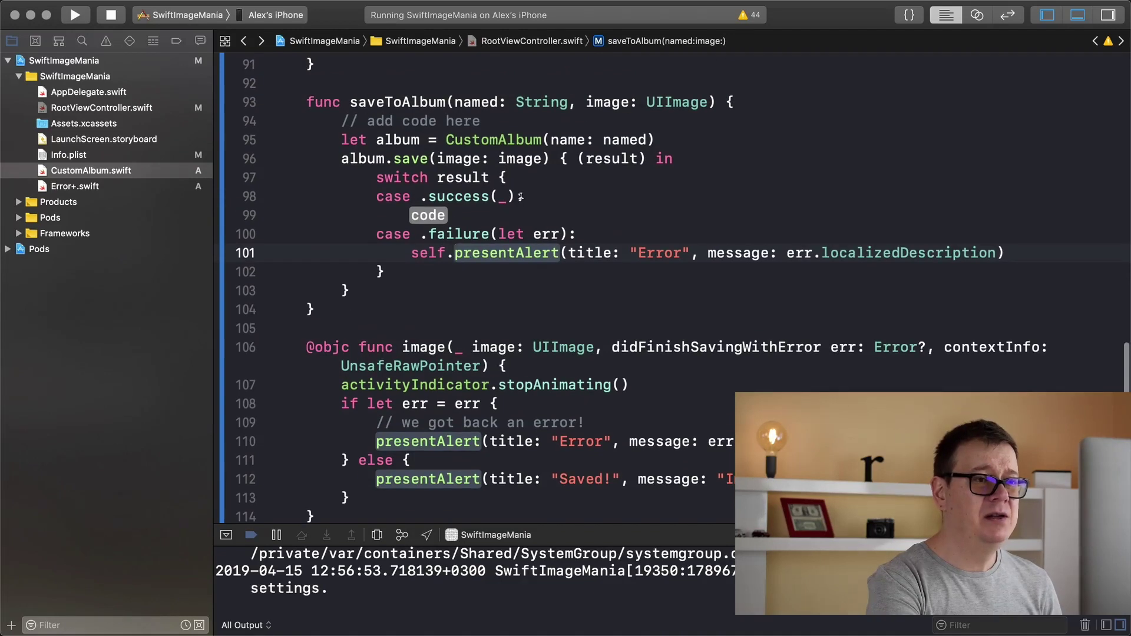
left_click(428, 215)
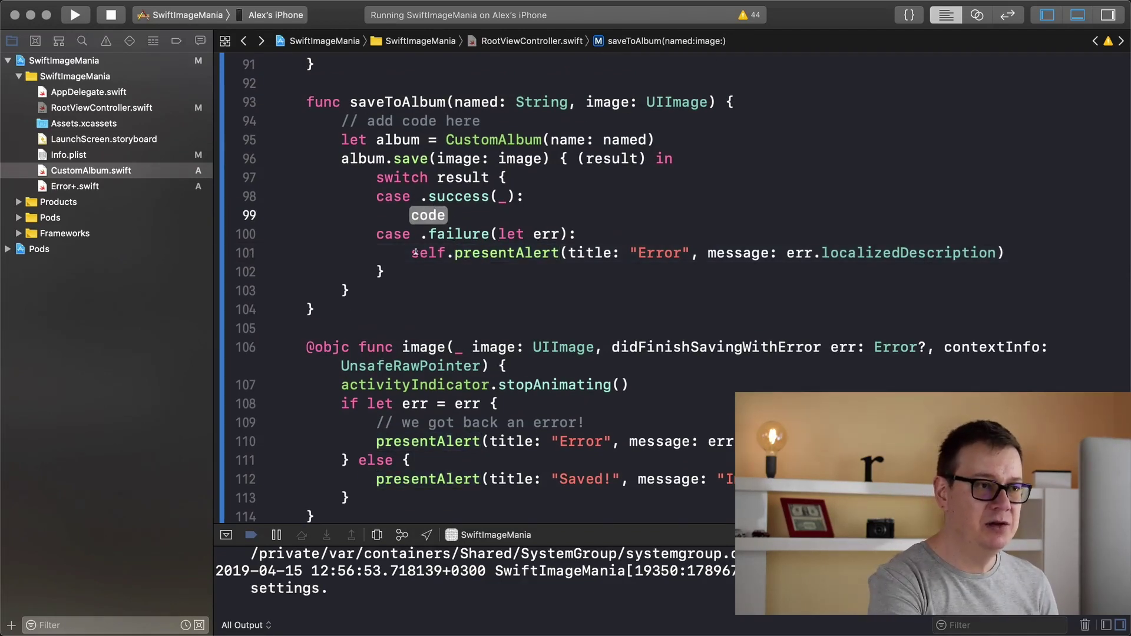
left_click_drag(412, 253, 1004, 253)
left_click(425, 215)
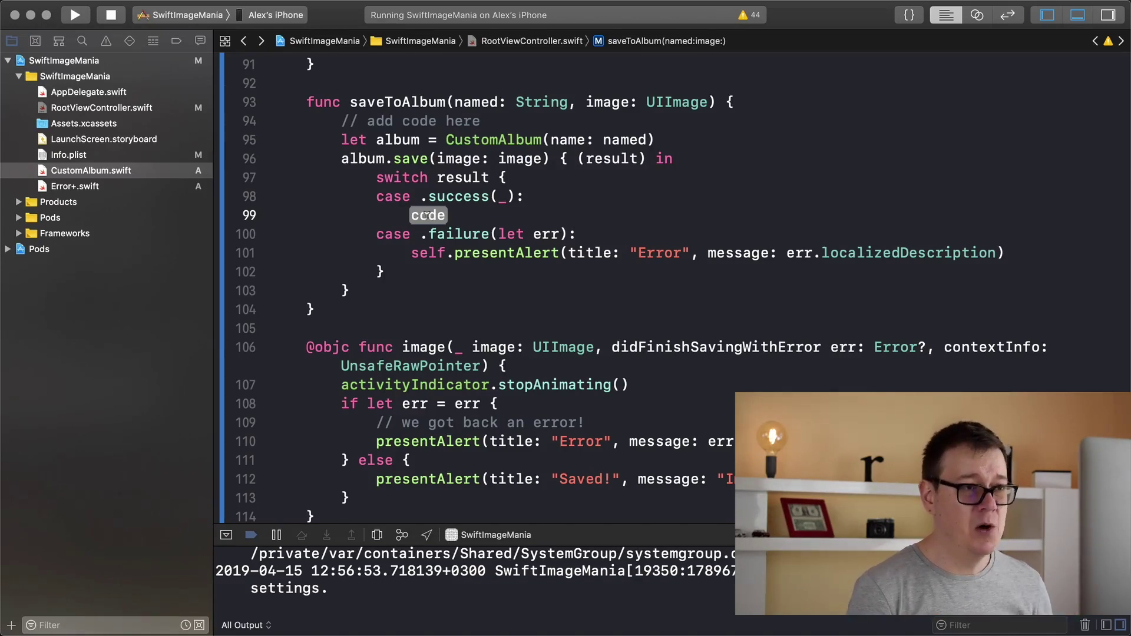
Step: Insert a DispatchQueue.main.async block at the top of the save closure
left_click(686, 158)
key("Return")
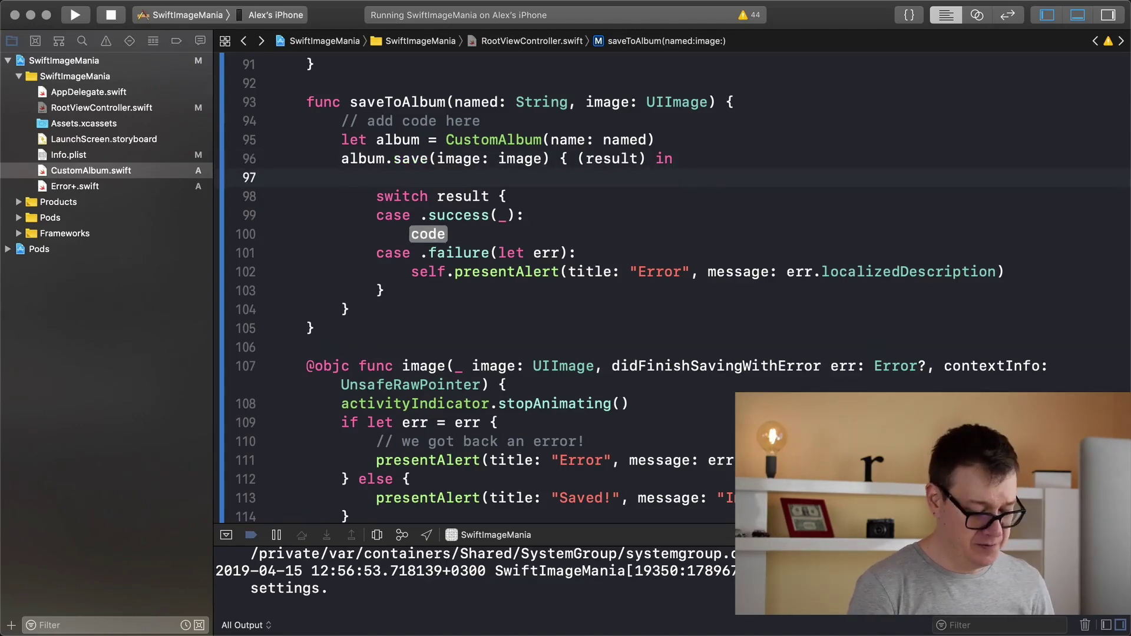
type("Dispa")
key("Down")
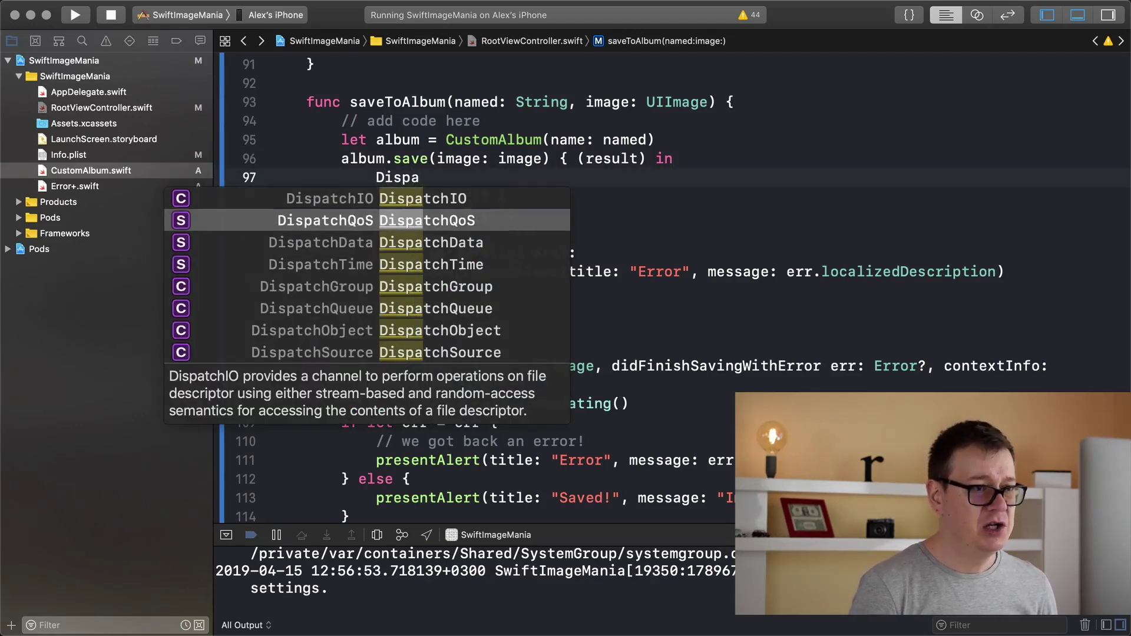
key("Down")
key("Down")
key("Down")
key("Return")
type(".")
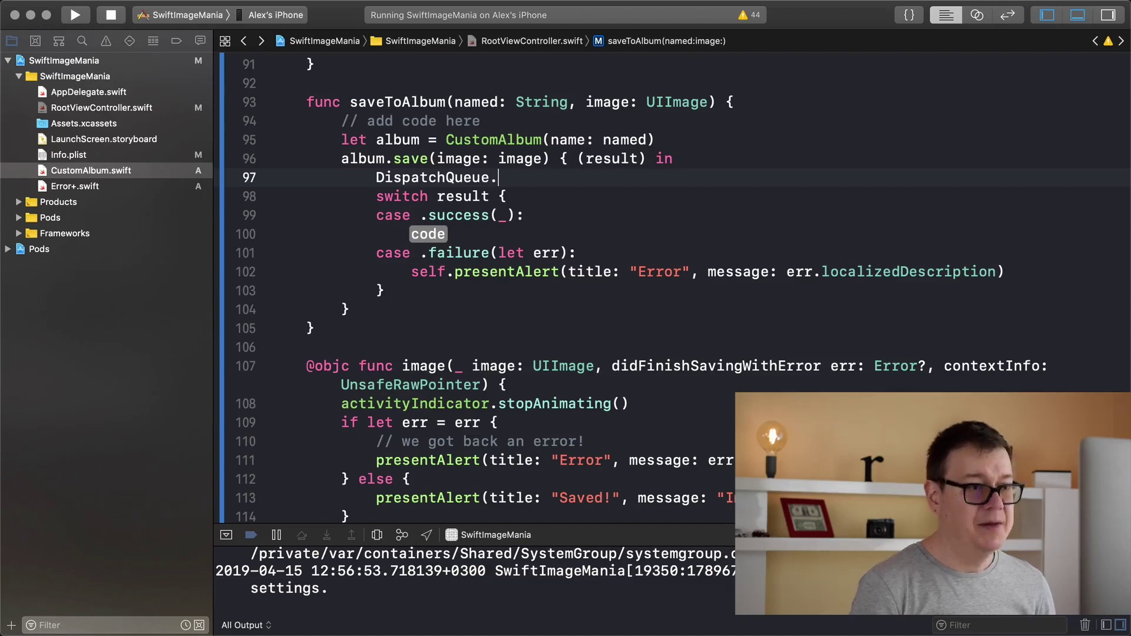
type("main.as")
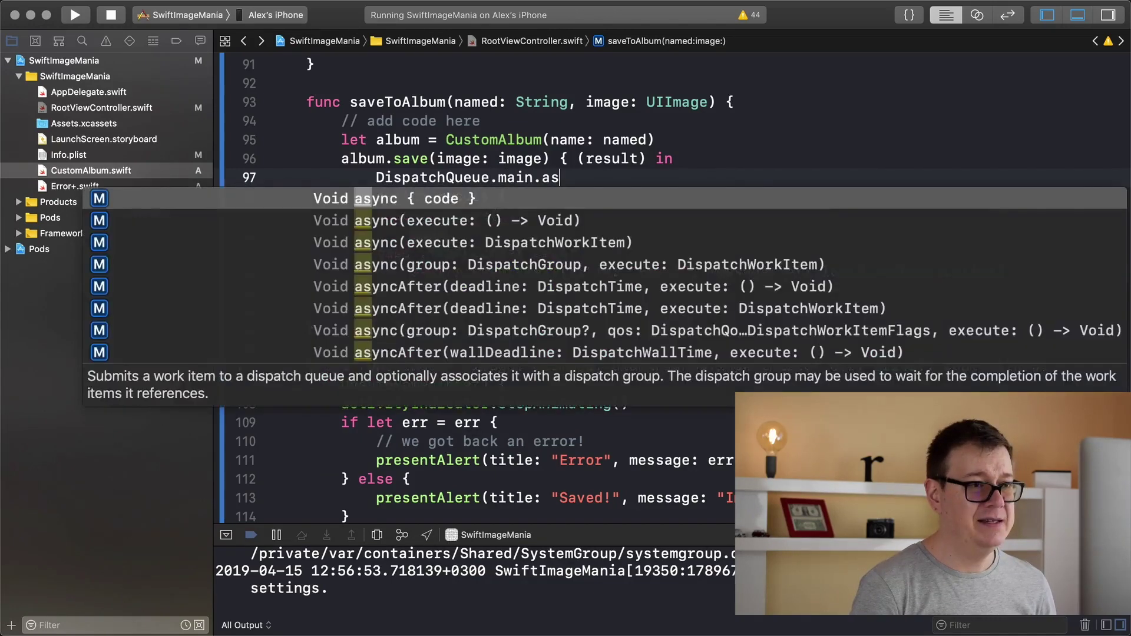
key("Return")
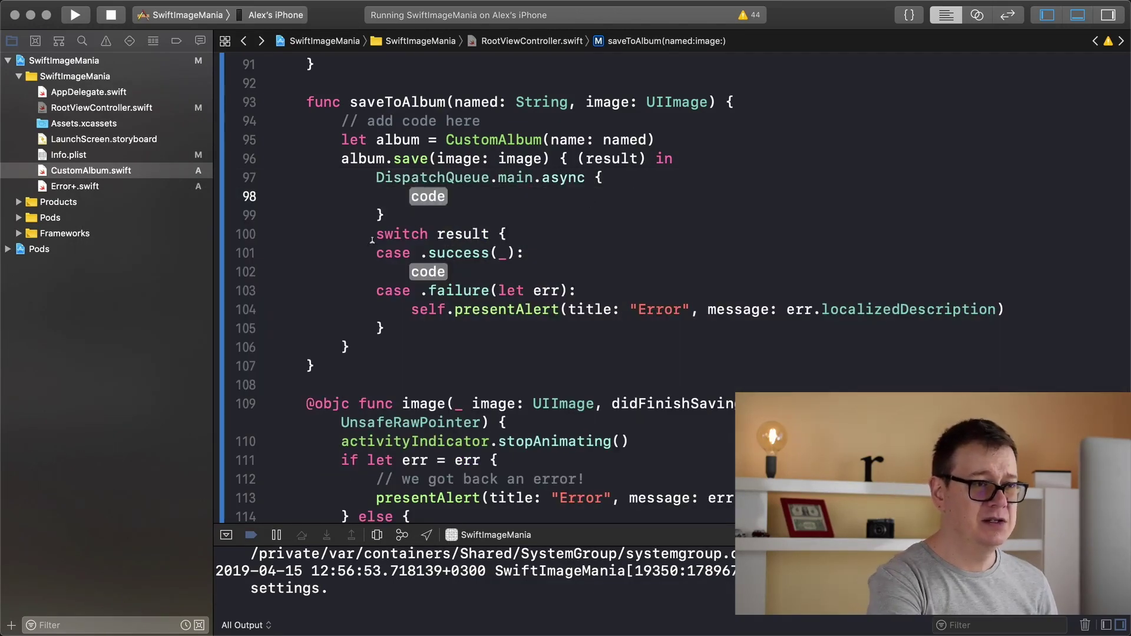
Step: Move the result switch block inside the async block
left_click_drag(376, 233, 386, 328)
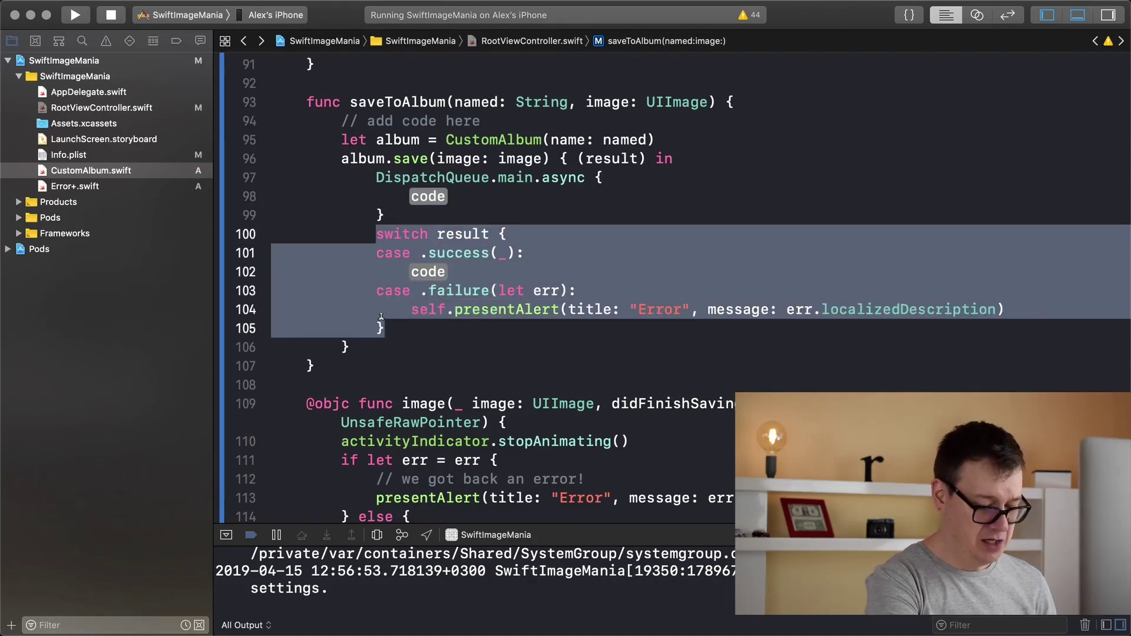
key("BackSpace")
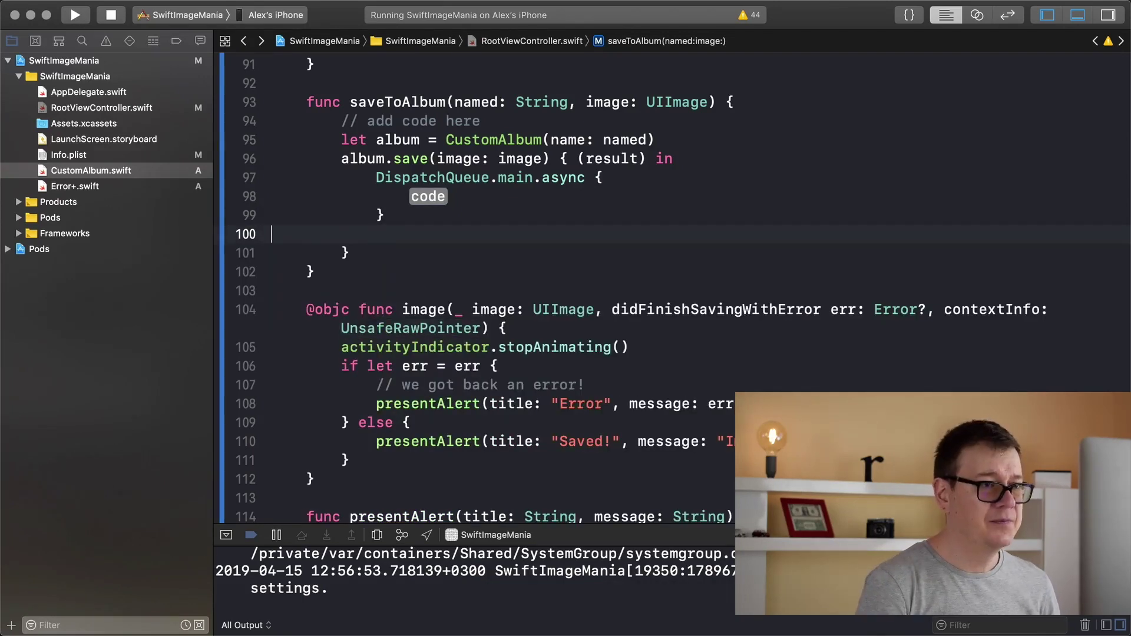
key("BackSpace")
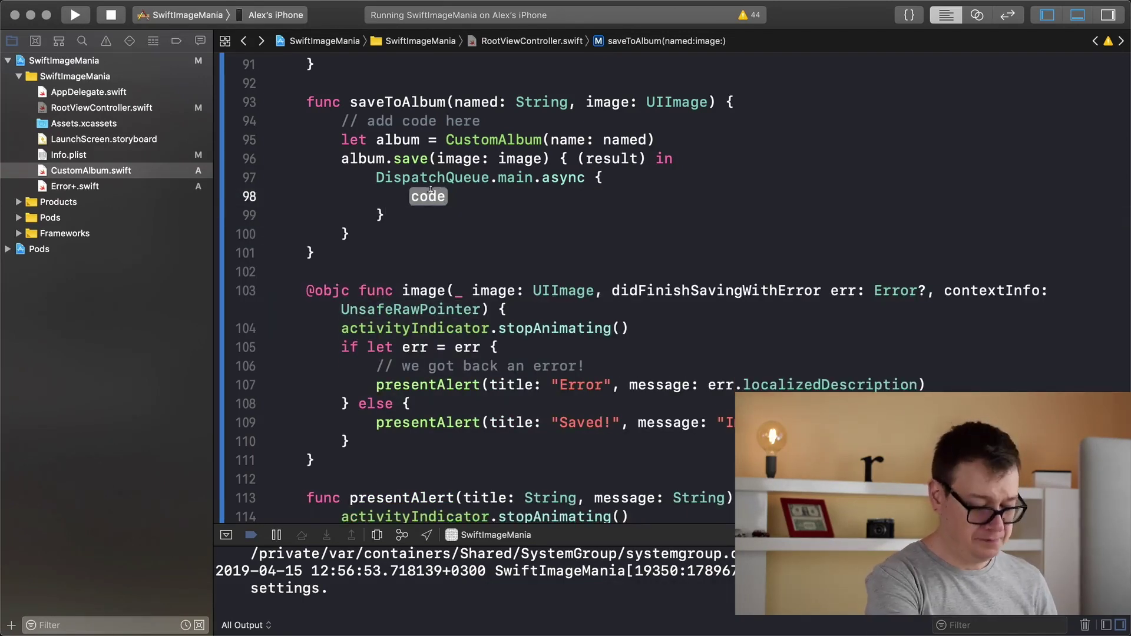
key("super+v")
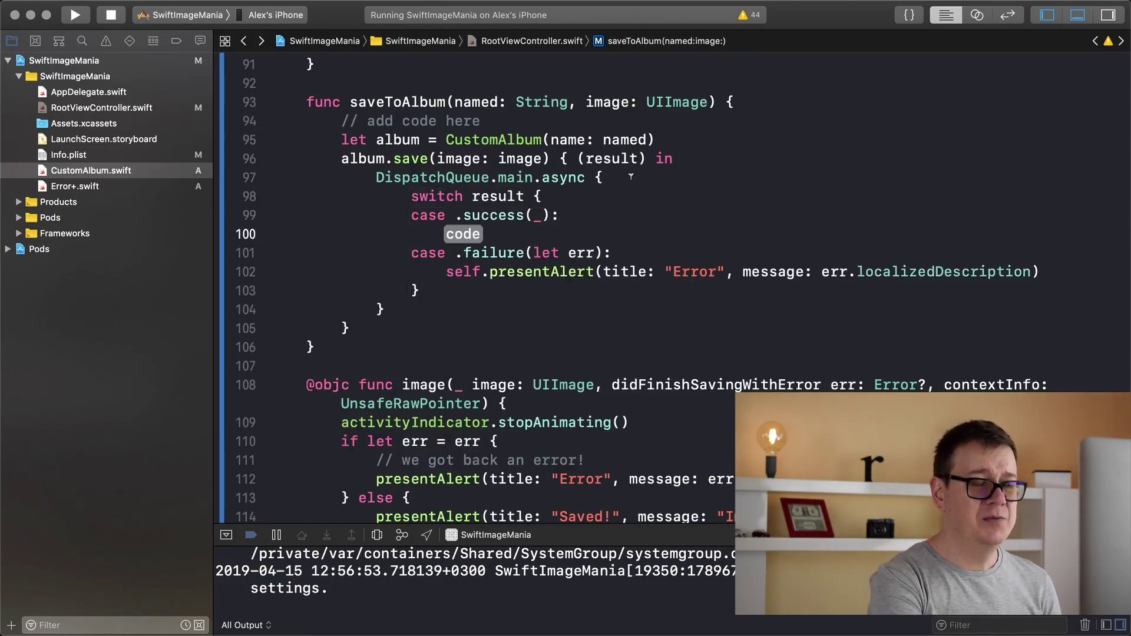
left_click(630, 177)
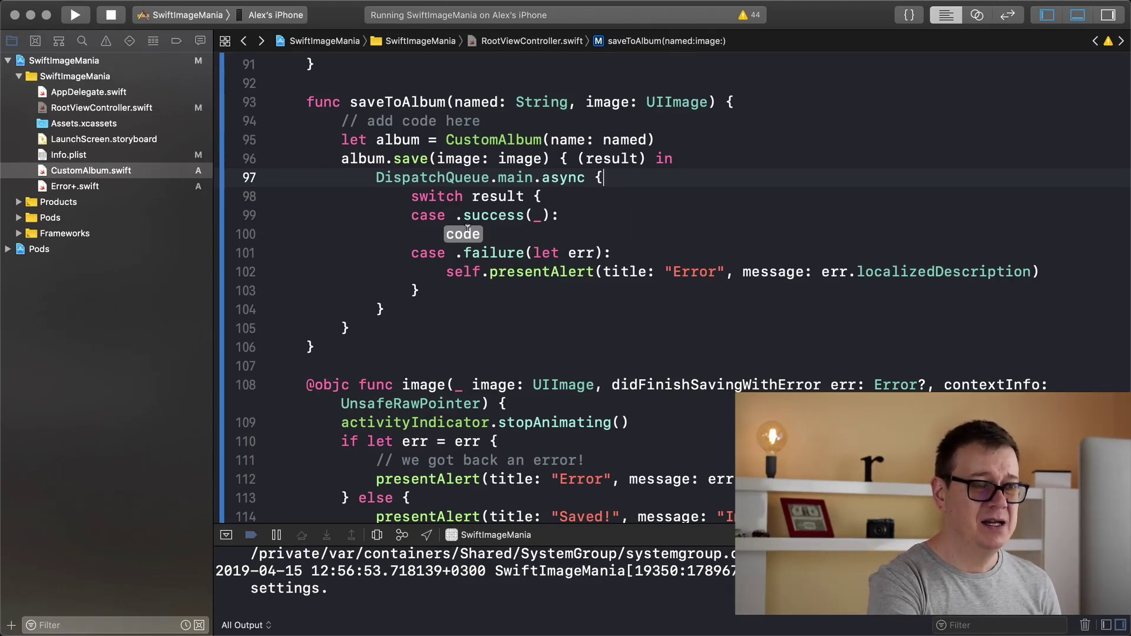
double_click(439, 420)
scroll(440, 420, "down", 5)
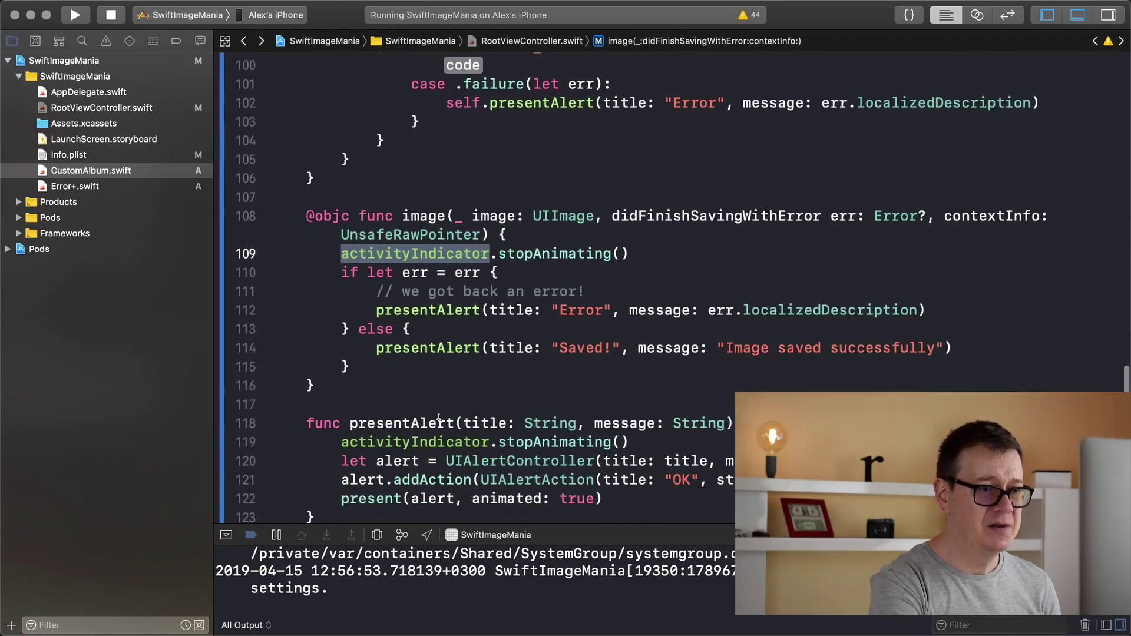
left_click(439, 441)
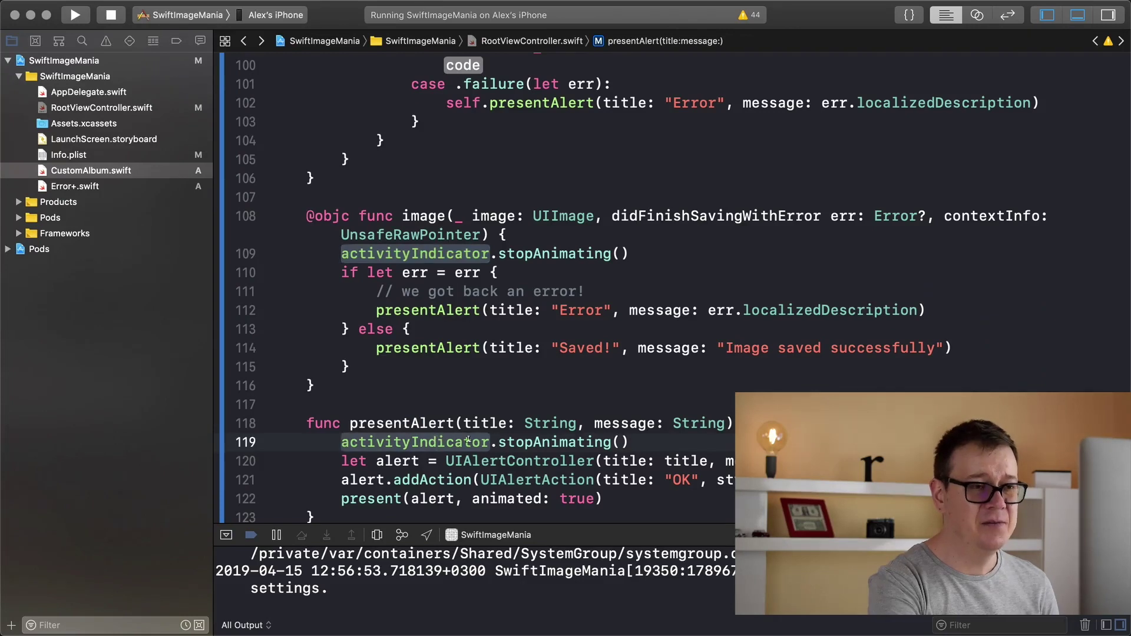
left_click(562, 442)
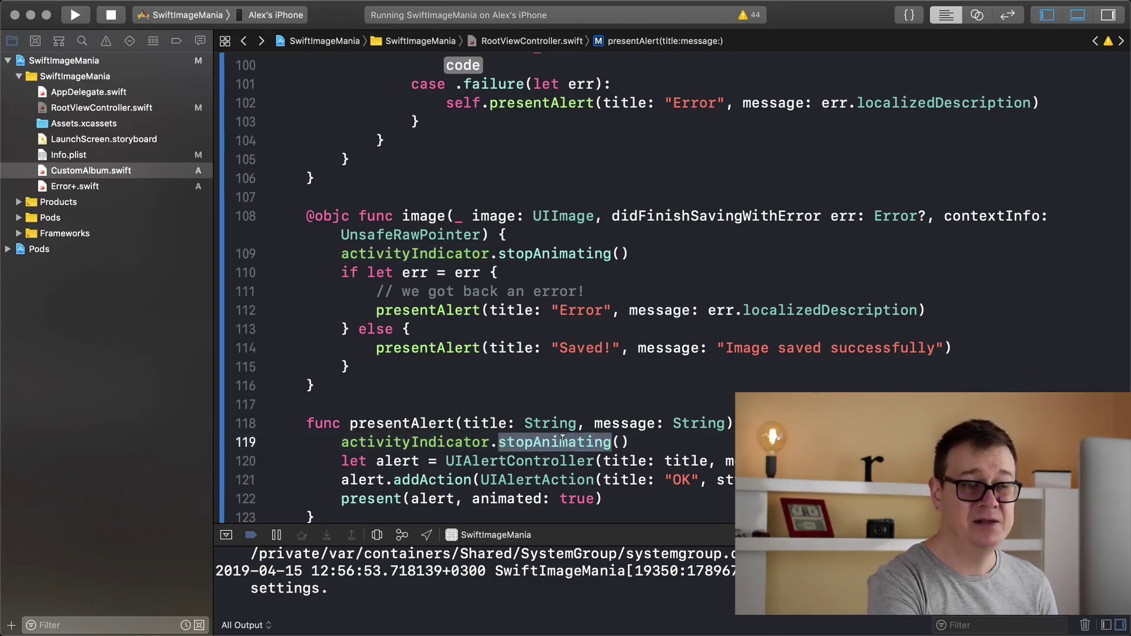
scroll(563, 439, "up", 1)
scroll(562, 438, "up", 3)
scroll(530, 309, "up", 1)
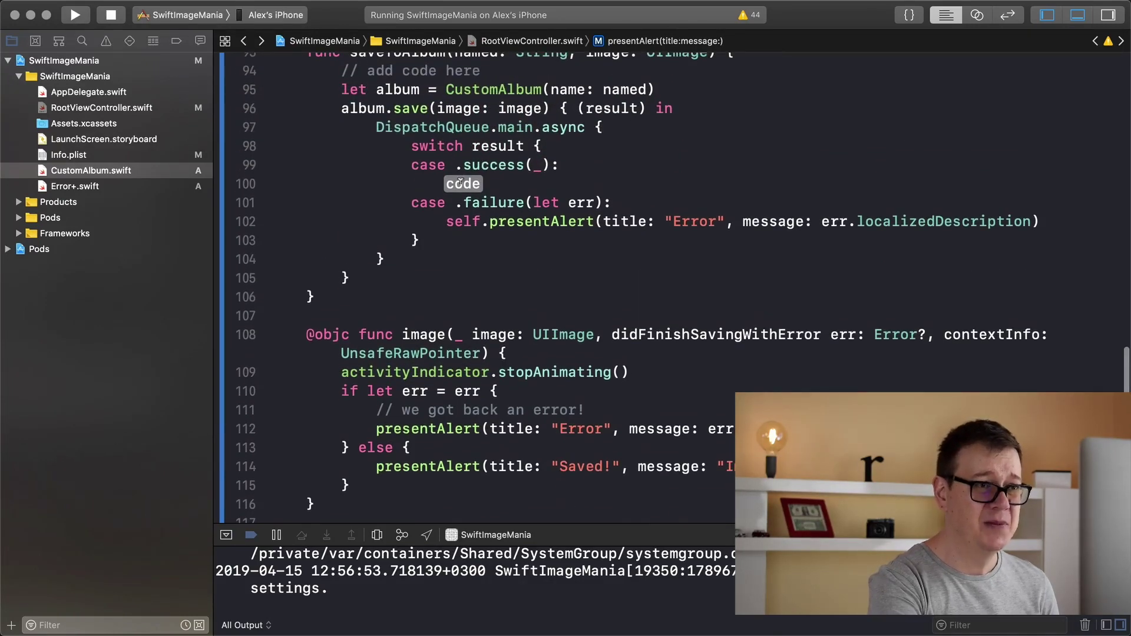
Step: Reuse the error alert in the success case, titled "Succes" with a message naming the album
left_click_drag(447, 220, 1042, 222)
key("super+c")
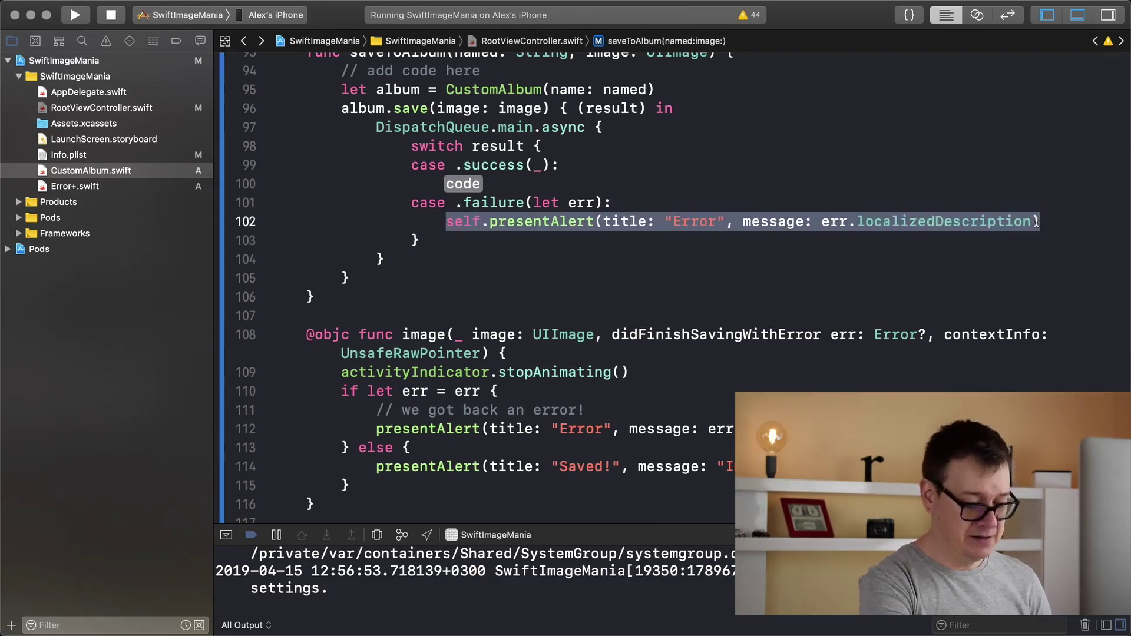
left_click(473, 183)
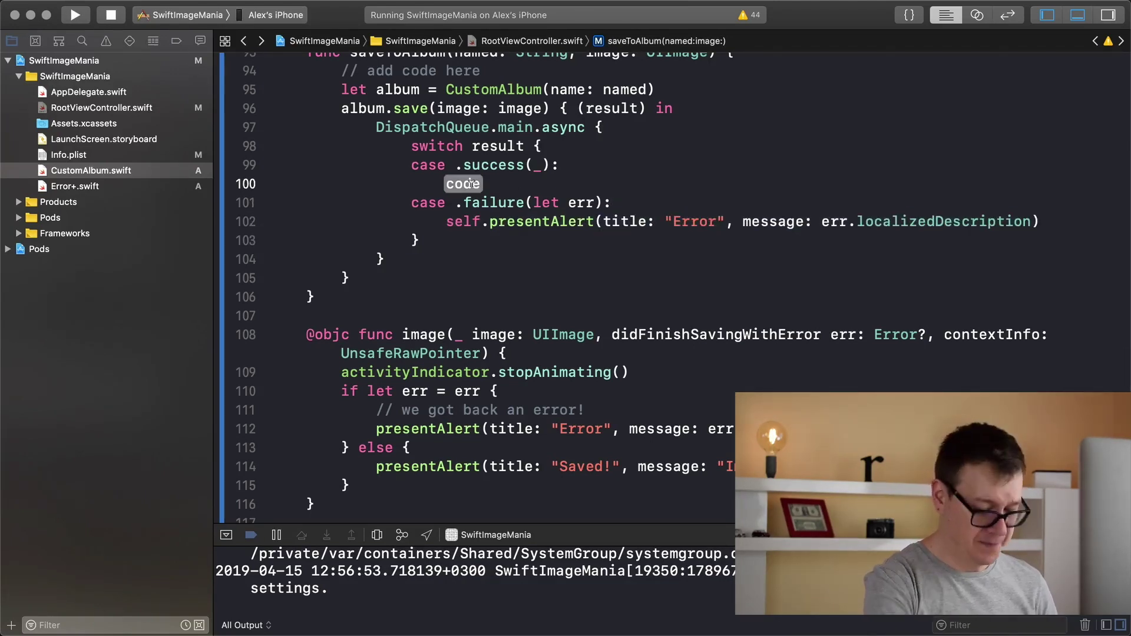
key("super+v")
double_click(698, 183)
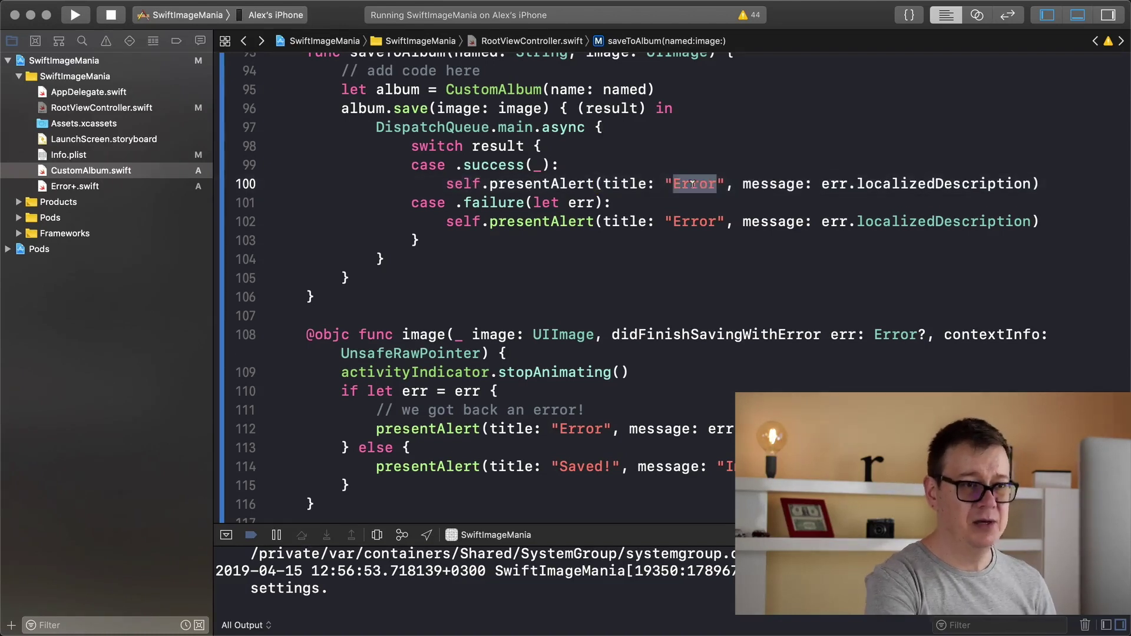
type("Succes")
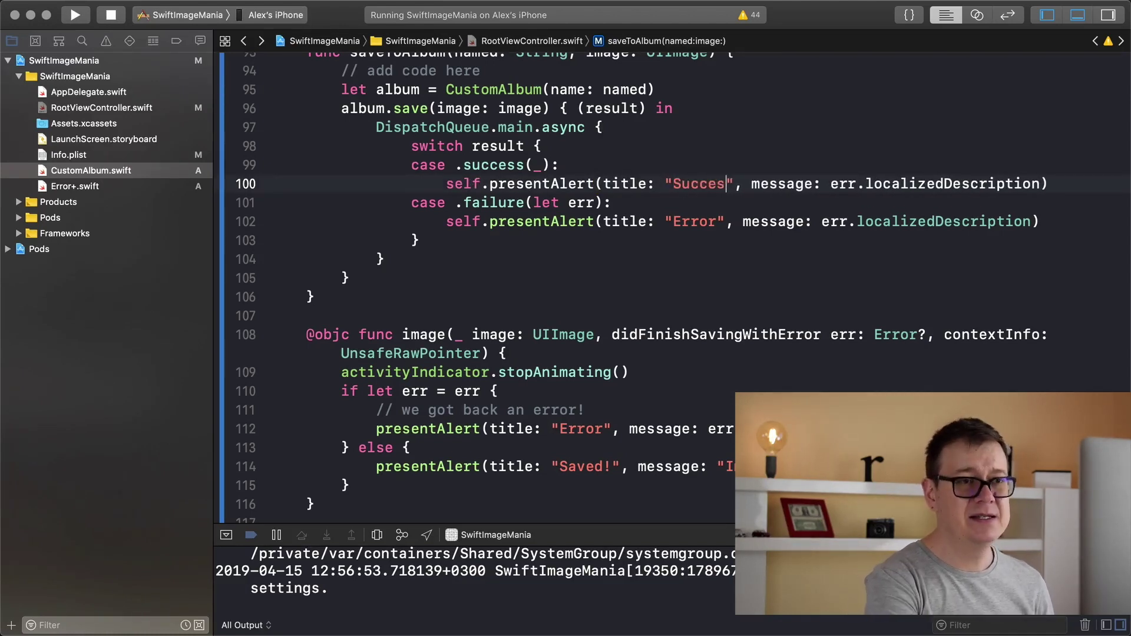
left_click_drag(1040, 183, 836, 183)
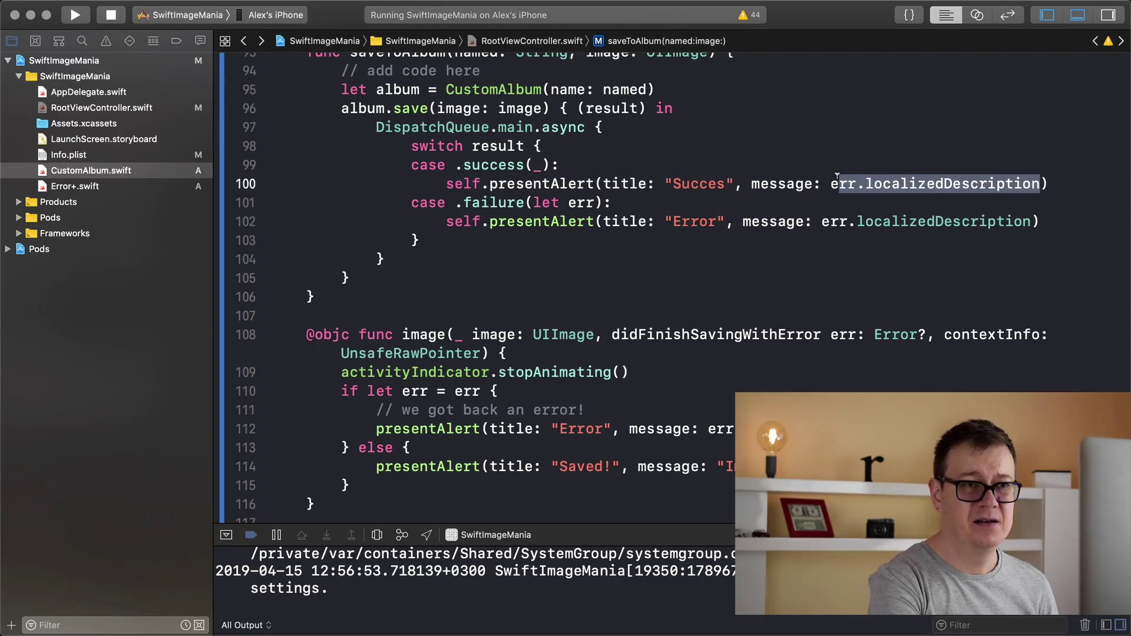
key("BackSpace")
type("\"\"")
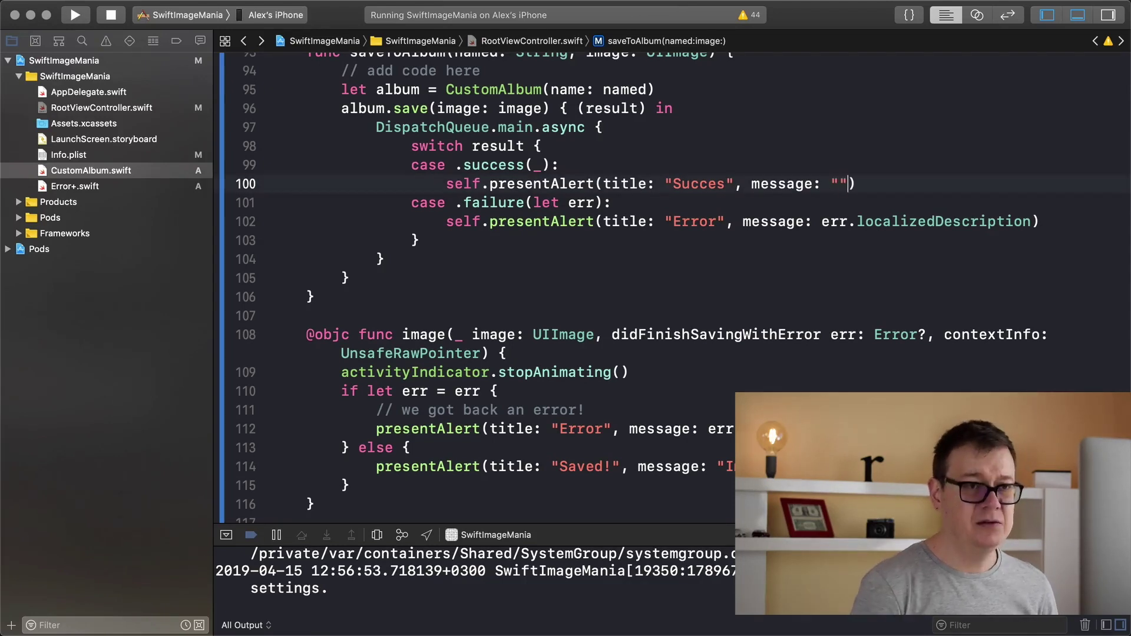
key("Left")
type("Su")
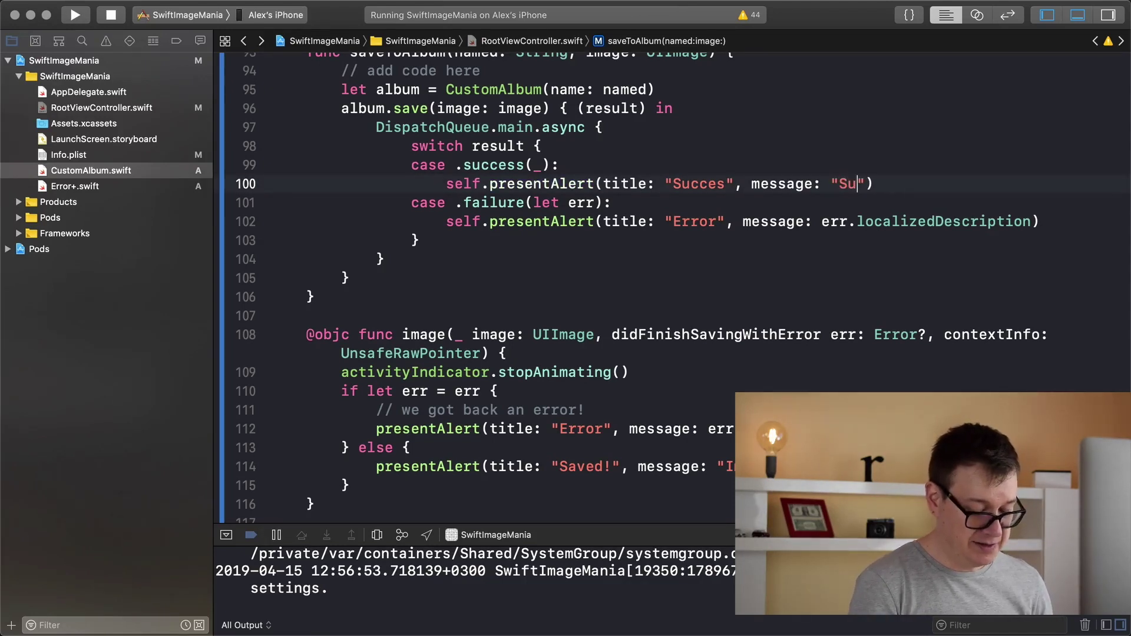
type("ccesfully save photo to album")
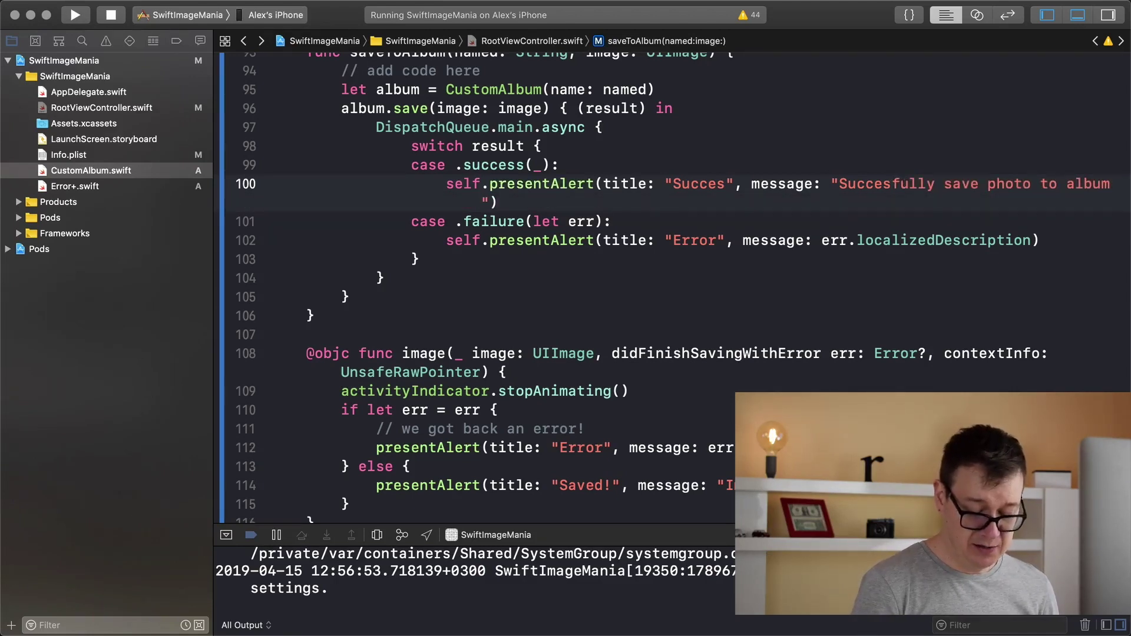
type(" '")
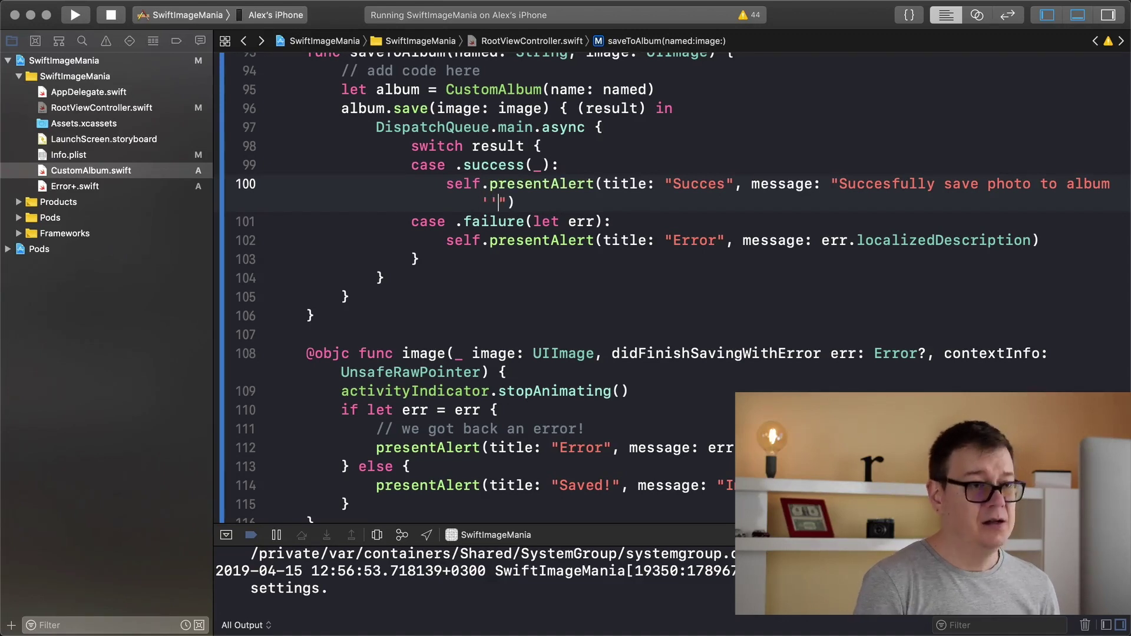
key("BackSpace")
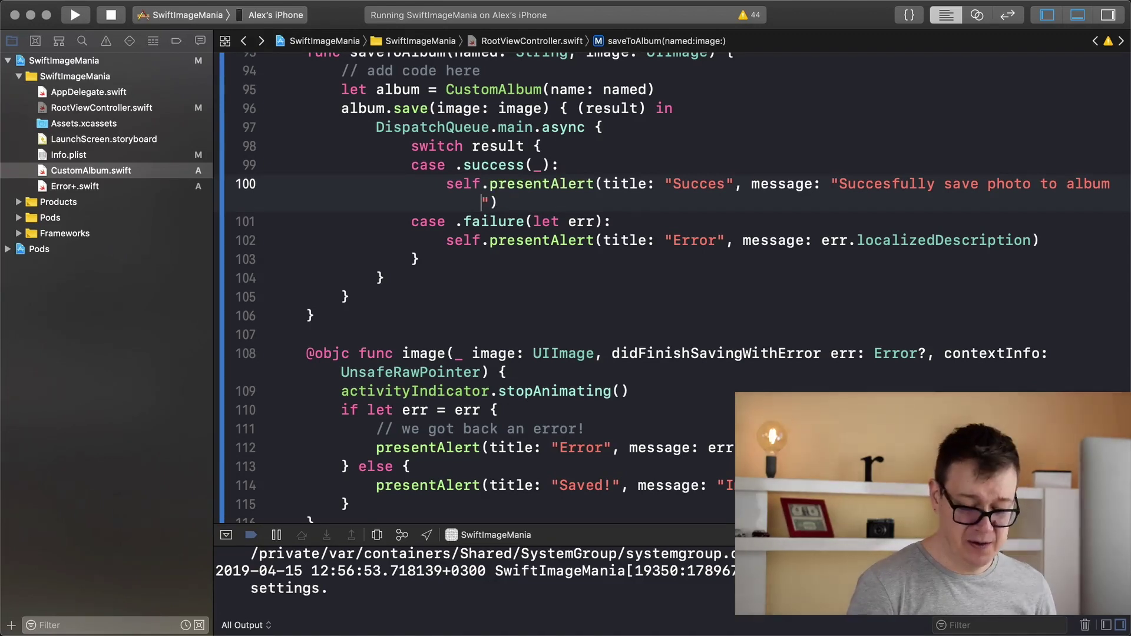
type("\\")
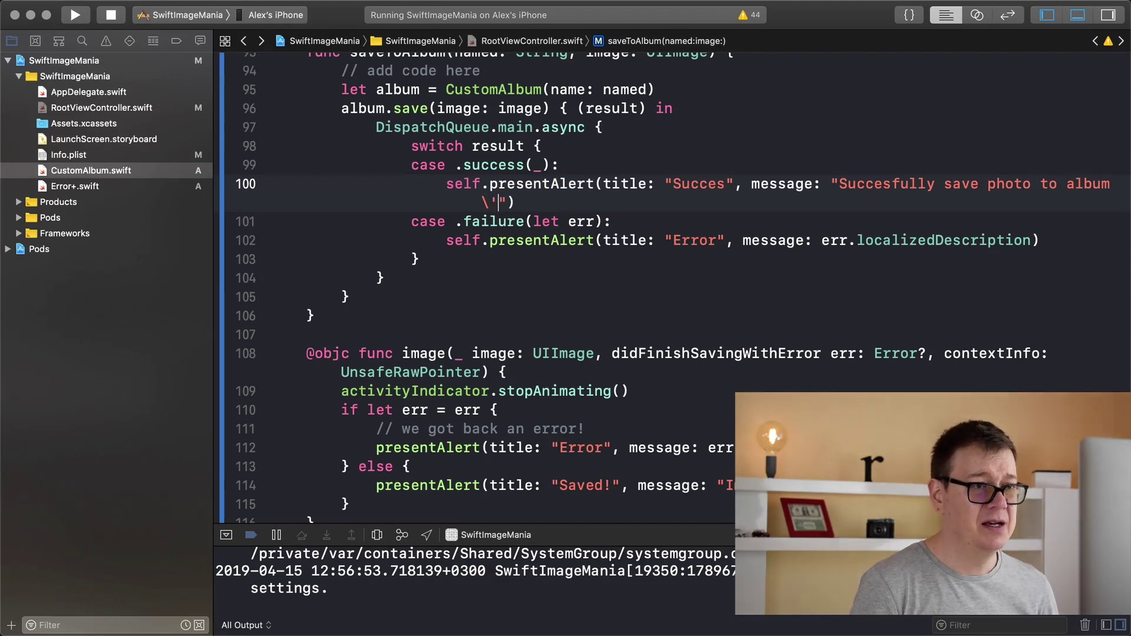
type("\"")
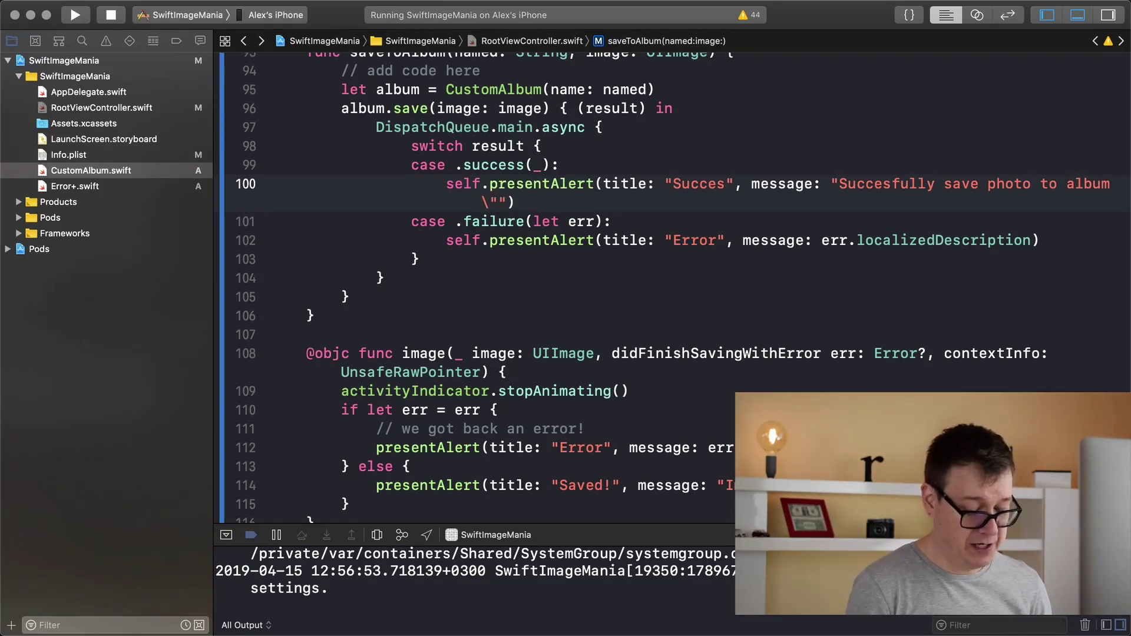
type("\\(")
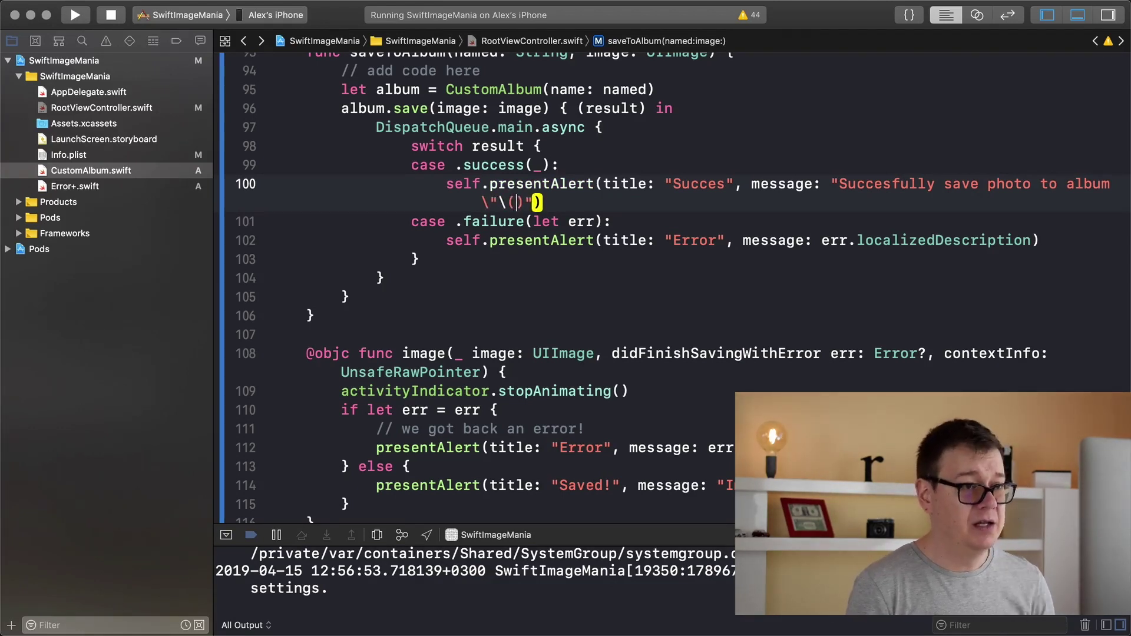
type("named")
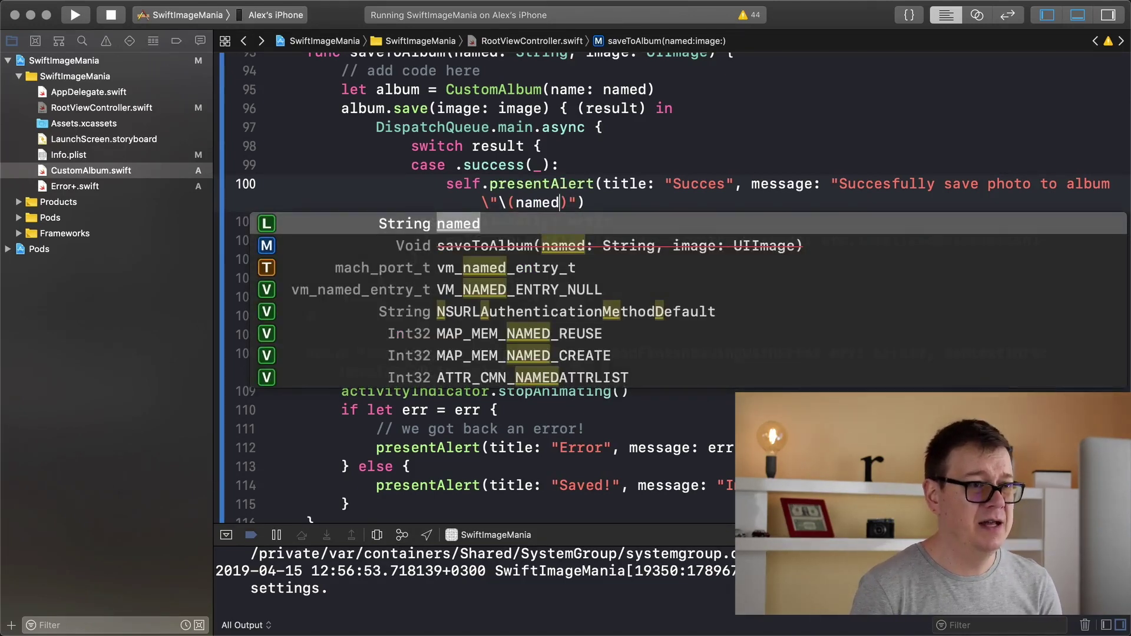
type(")")
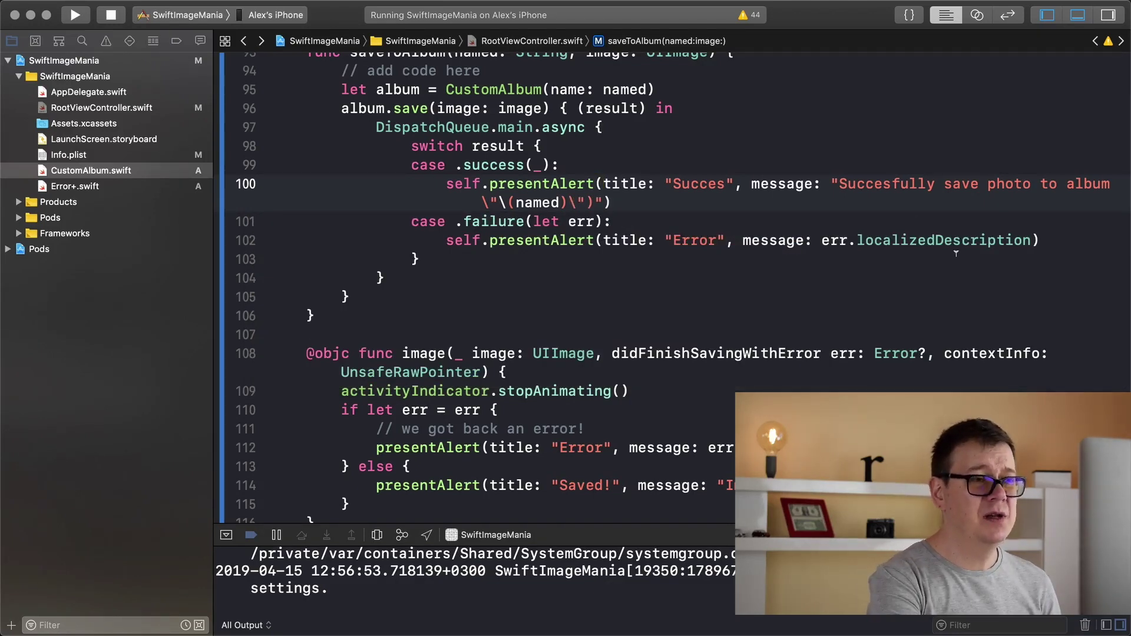
scroll(316, 212, "up", 4)
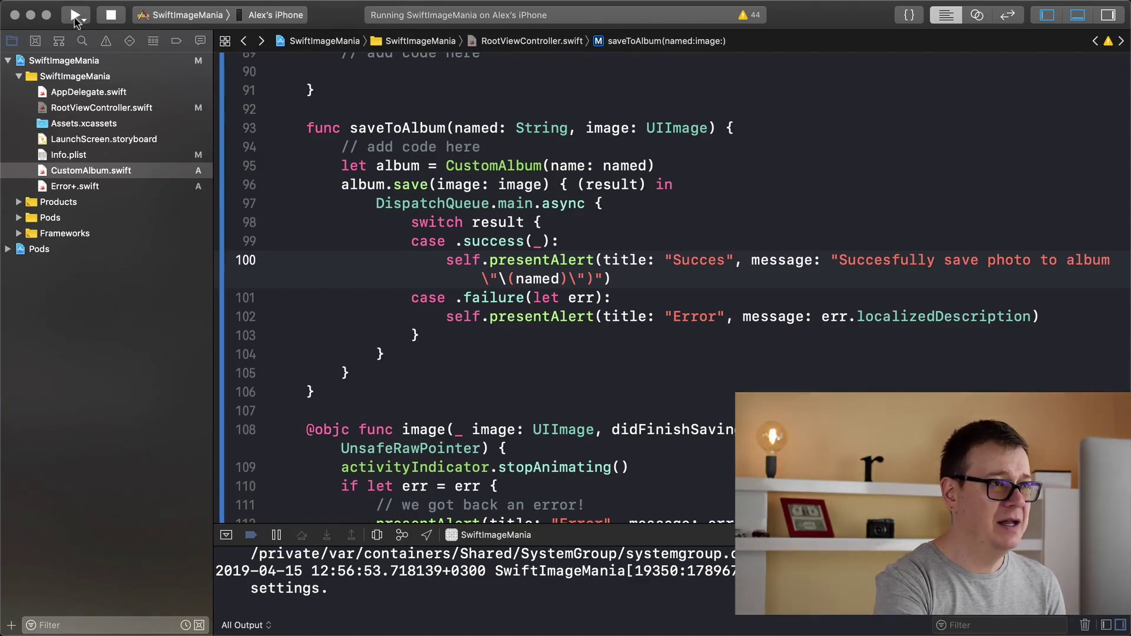
Step: Rerun SwiftImageMania on the iPhone, fix the alert message typo, and confirm the 'Swift 5 UIImage' Succes alert
left_click(75, 15)
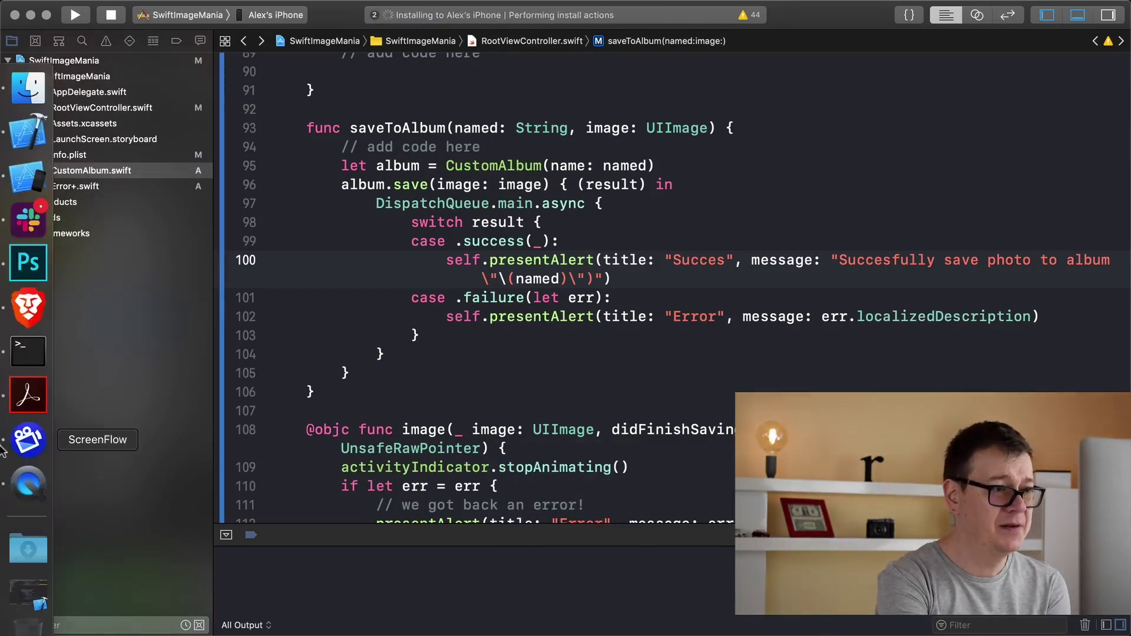
left_click(28, 486)
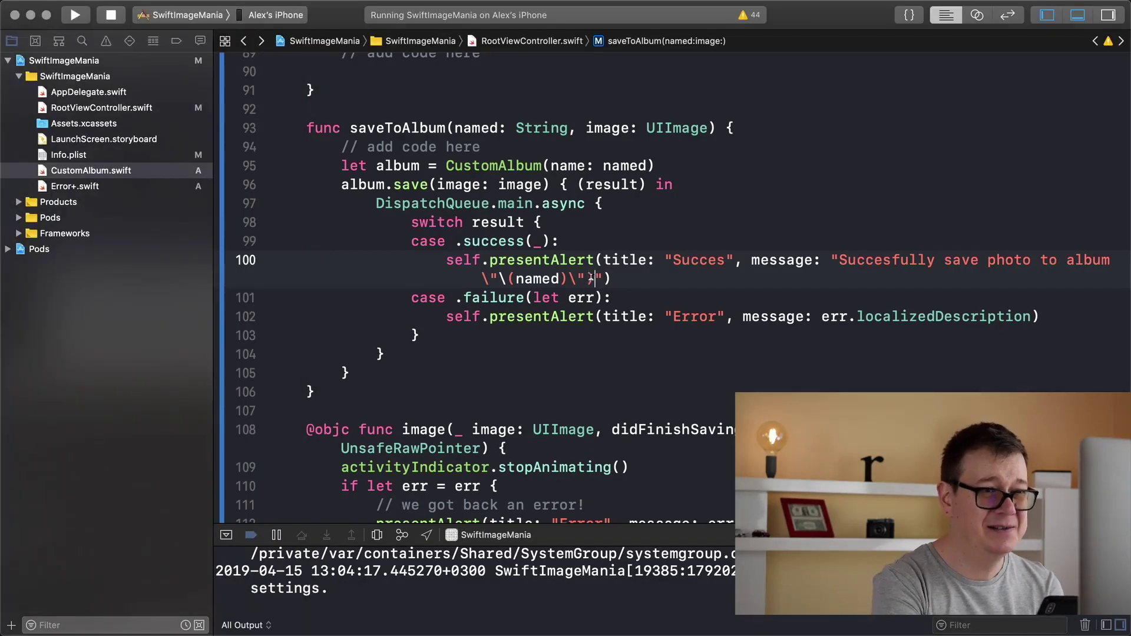
key("BackSpace")
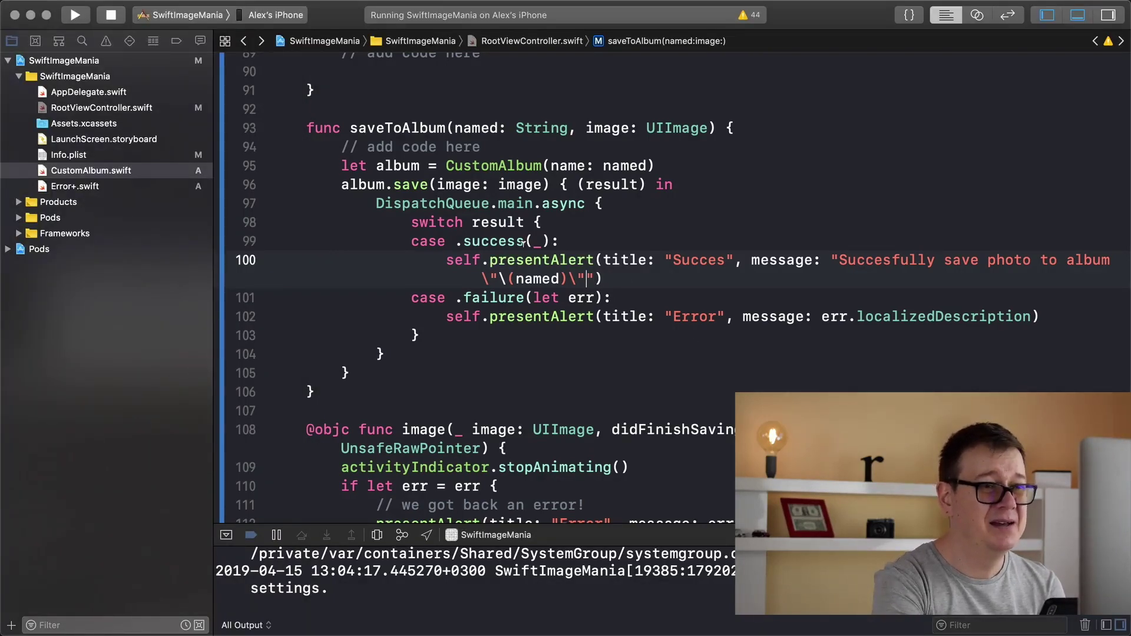
scroll(529, 240, "up", 5)
scroll(566, 195, "up", 4)
scroll(598, 156, "up", 1)
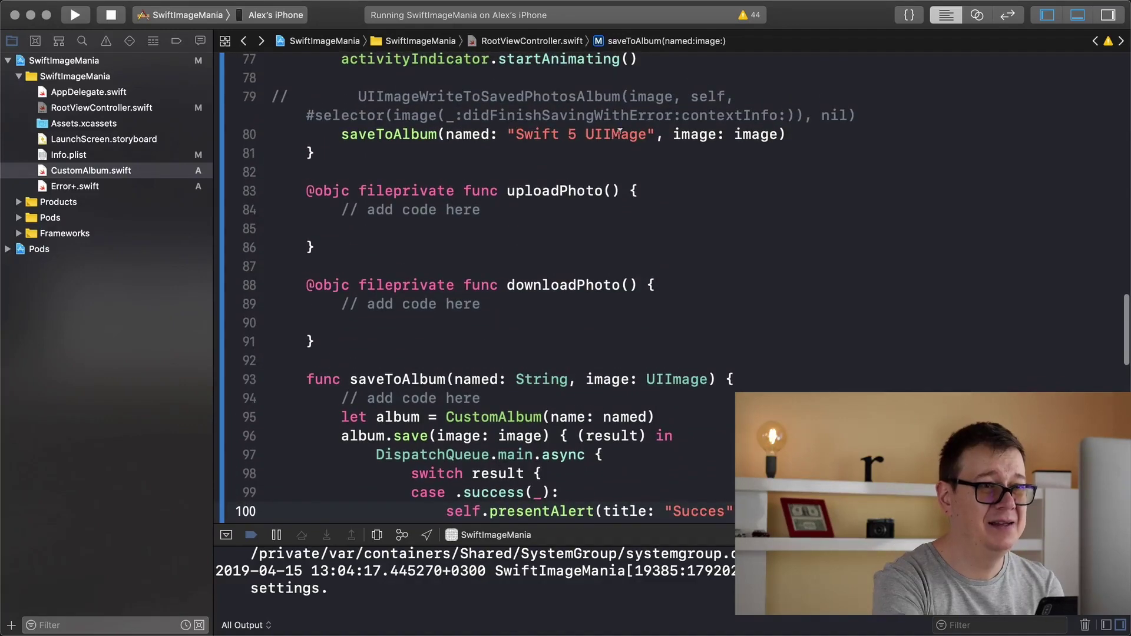
left_click(619, 134)
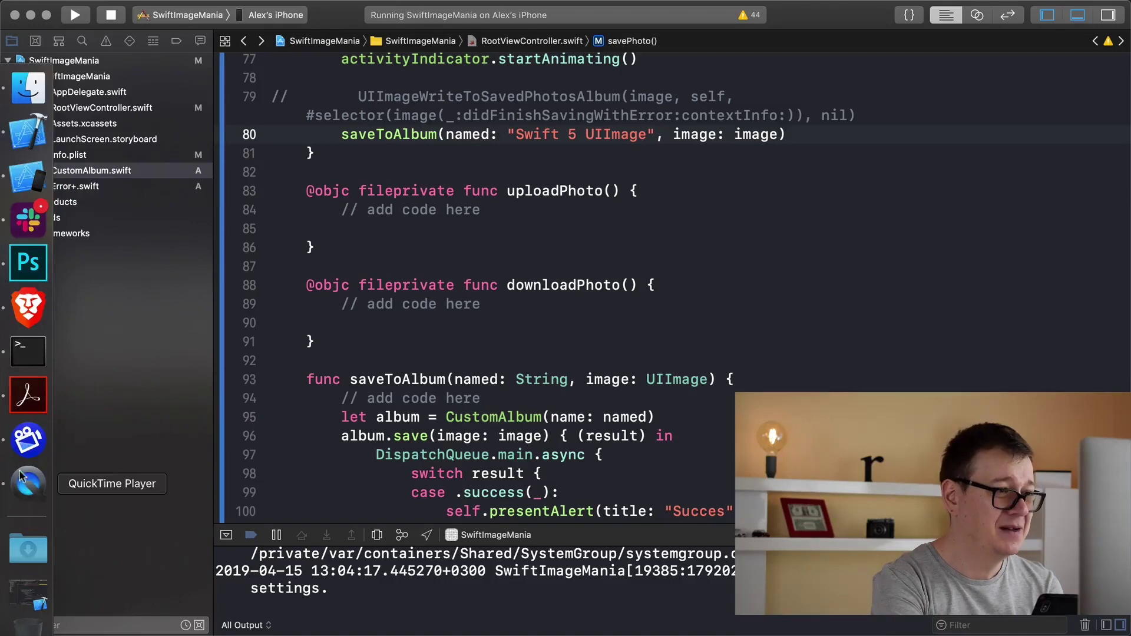
left_click(27, 484)
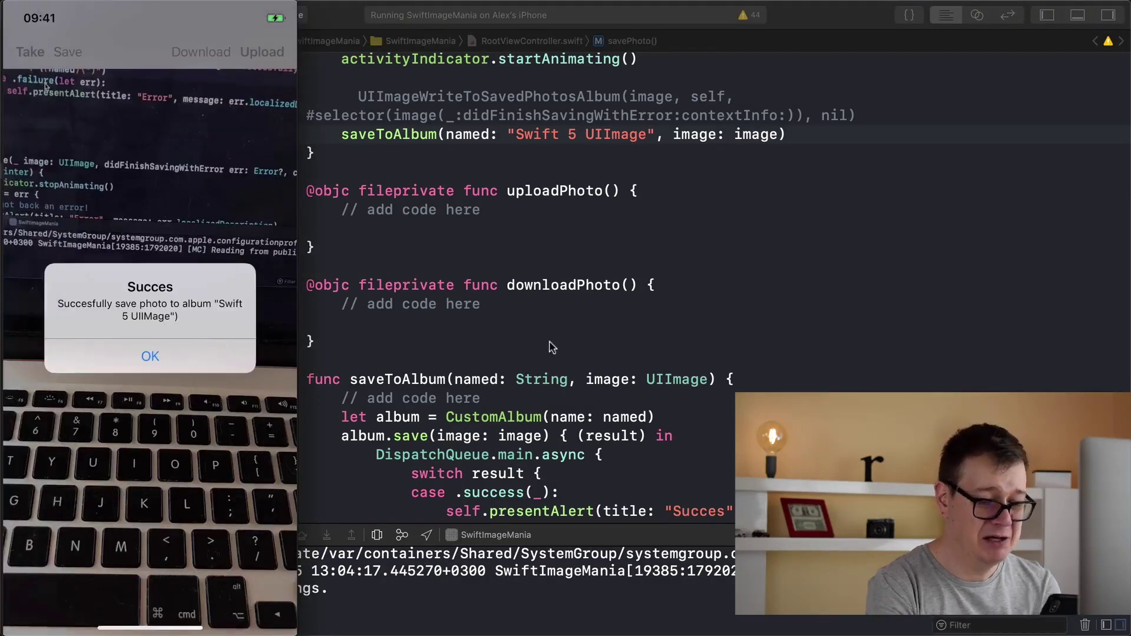